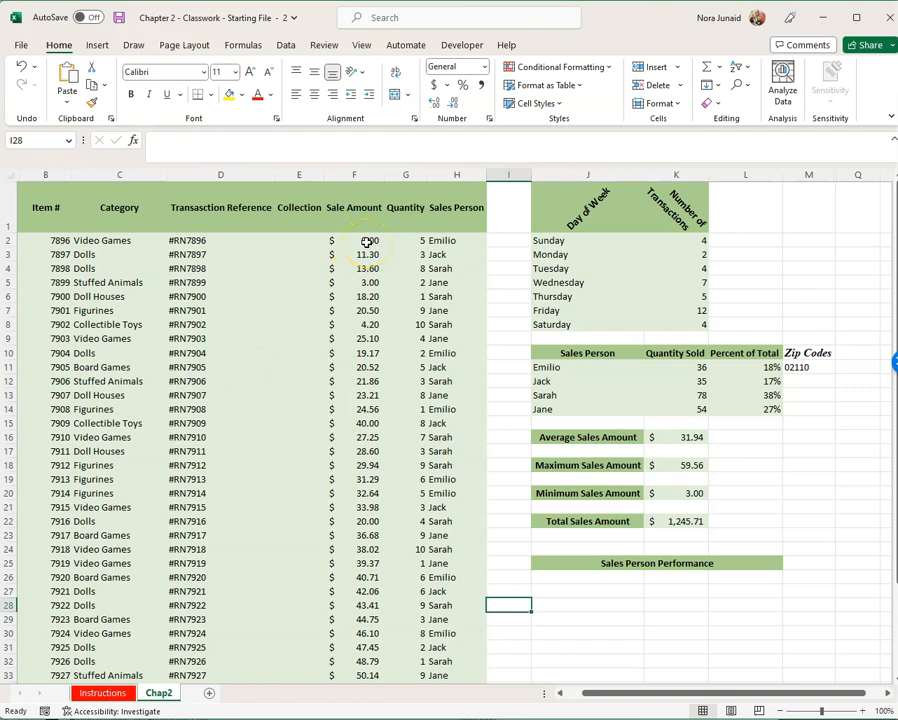
- Examine the conditional formatting rule types on Sale Amount cells F2:F12, previewing data bars and color scales
{"action": "left_click_drag", "start_coordinate": [367, 242], "coordinate": [350, 381]}
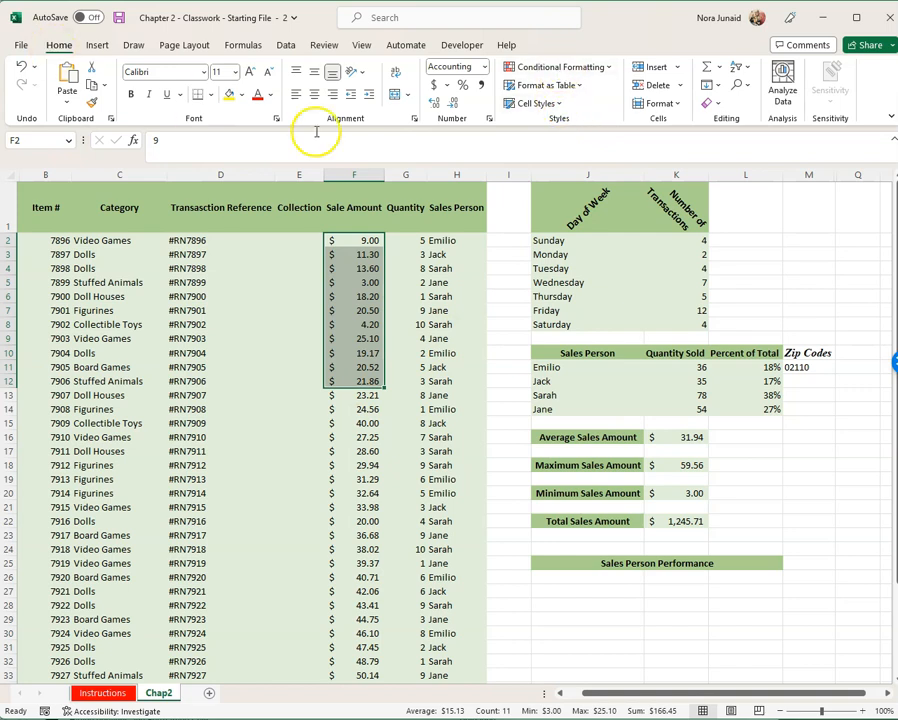
{"action": "left_click", "coordinate": [606, 68]}
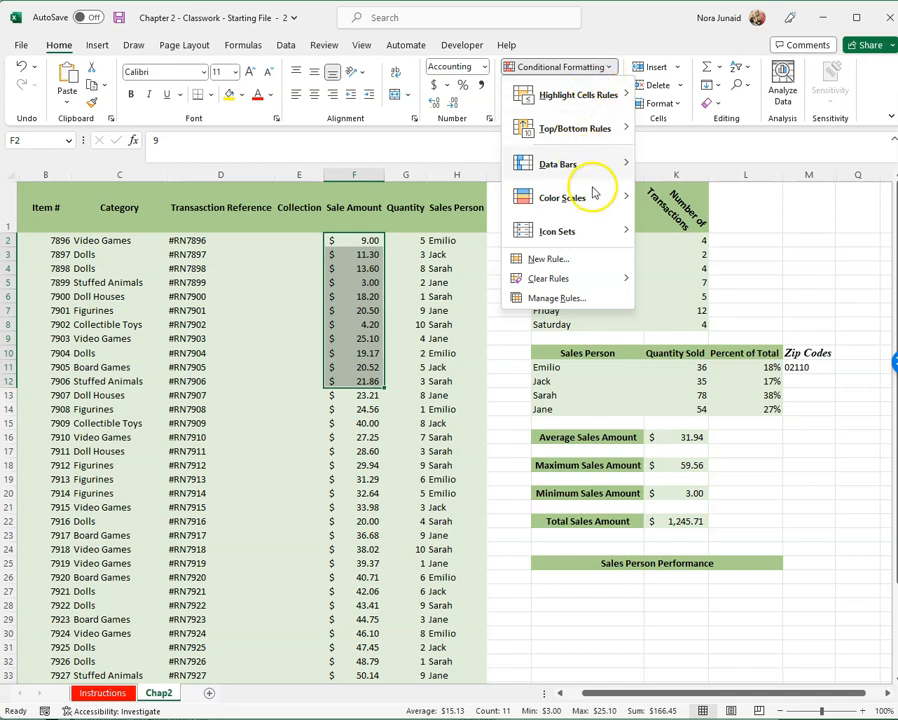
{"action": "left_click", "coordinate": [566, 298]}
{"action": "left_click", "coordinate": [547, 70]}
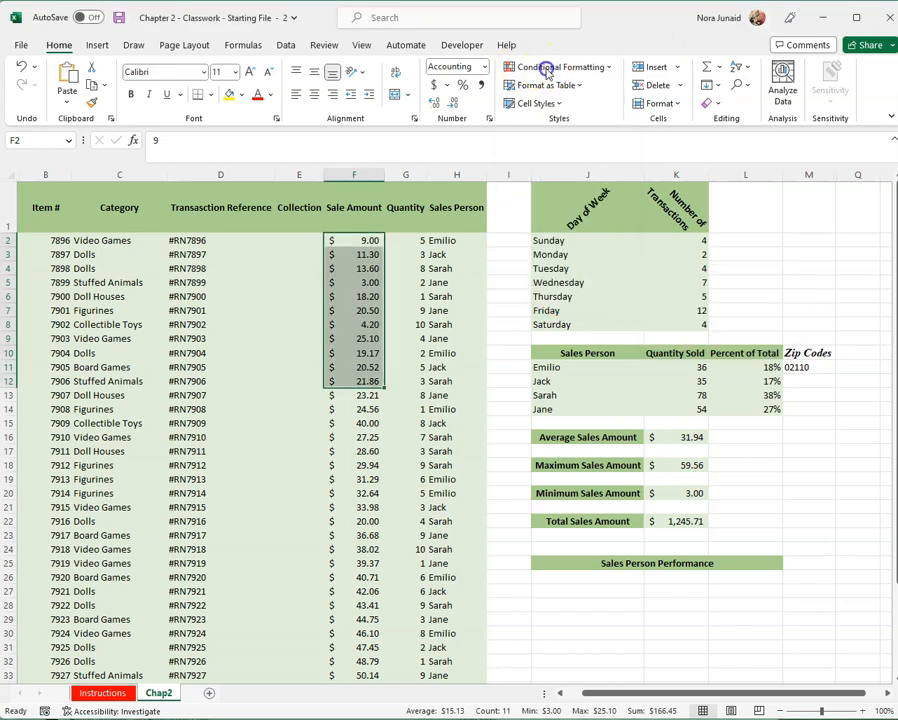
{"action": "left_click", "coordinate": [544, 67]}
{"action": "mouse_move", "coordinate": [551, 93]}
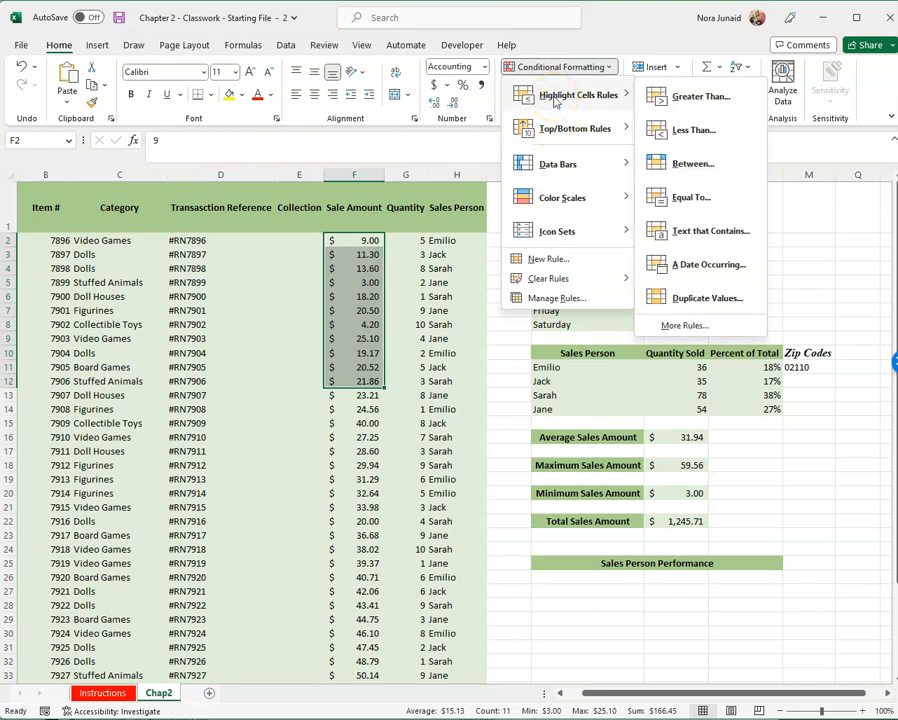
{"action": "mouse_move", "coordinate": [612, 128]}
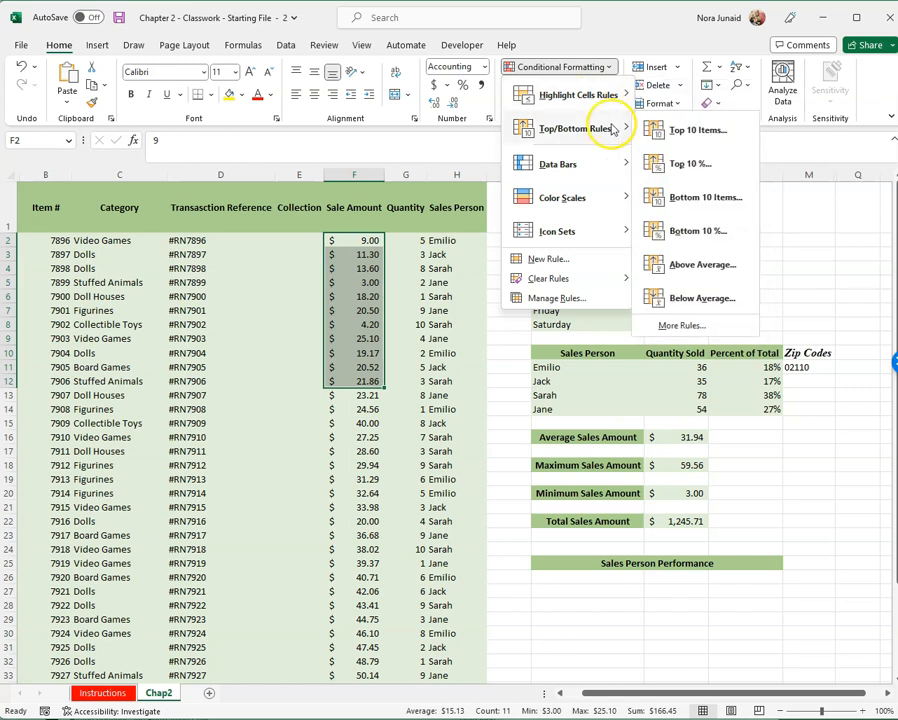
{"action": "mouse_move", "coordinate": [600, 166]}
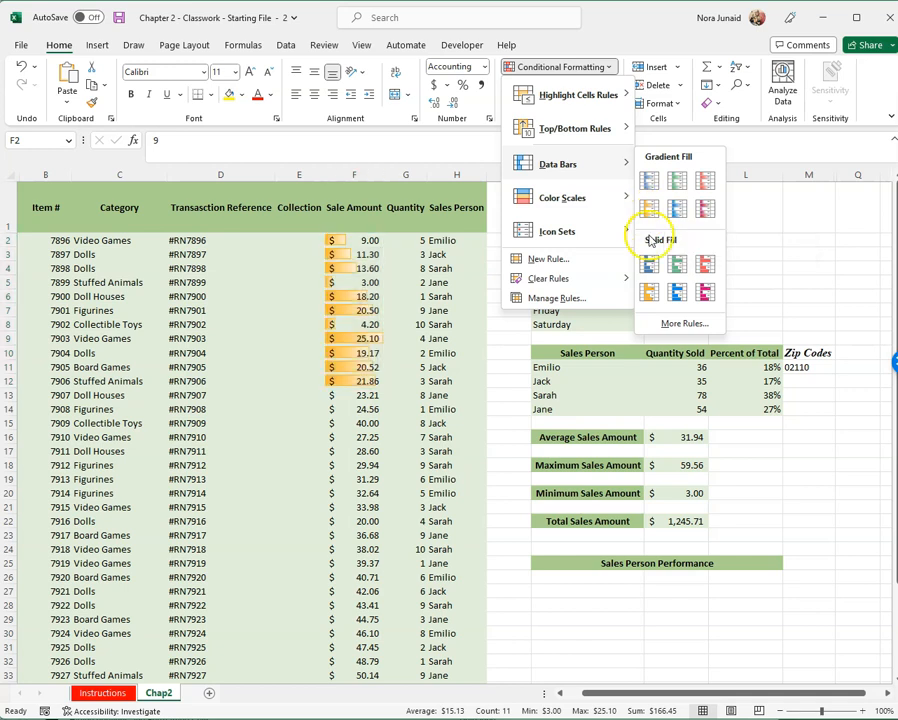
{"action": "key", "text": "Escape"}
{"action": "key", "text": "Escape"}
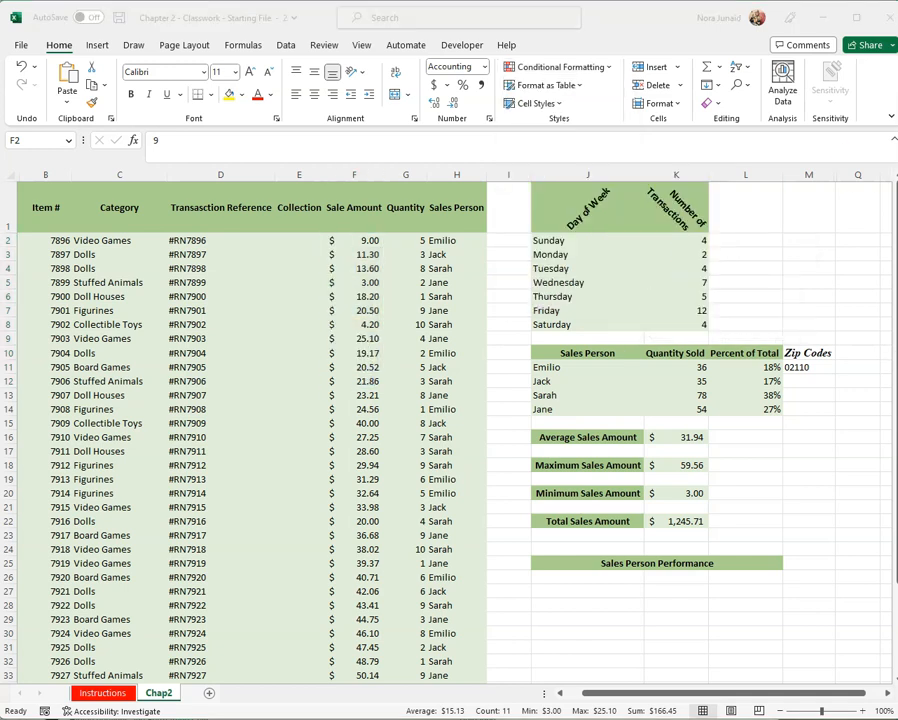
{"action": "left_click", "coordinate": [601, 64]}
{"action": "left_click", "coordinate": [569, 195]}
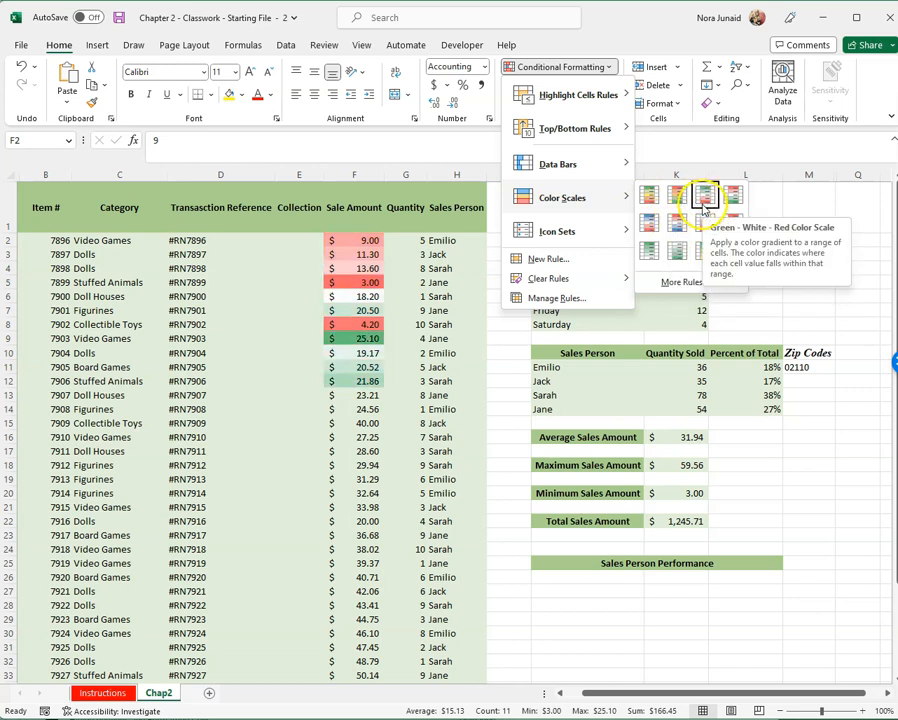
{"action": "mouse_move", "coordinate": [615, 230]}
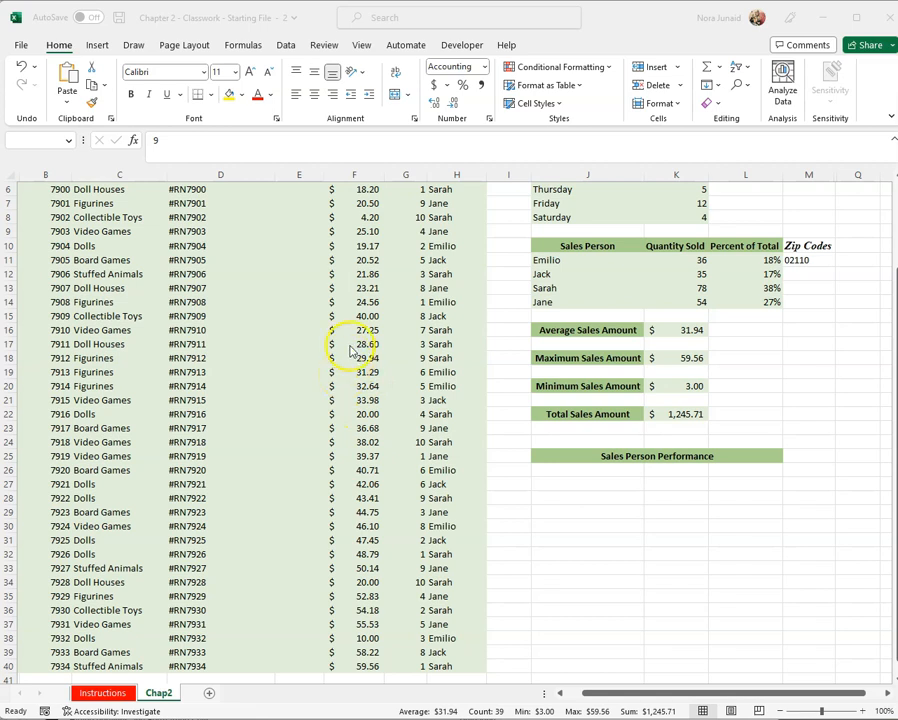
- Apply the gradient-fill Blue Data Bar conditional format to all Sale Amount values in F2:F40
{"action": "scroll", "coordinate": [372, 230], "scroll_direction": "up", "scroll_amount": 2}
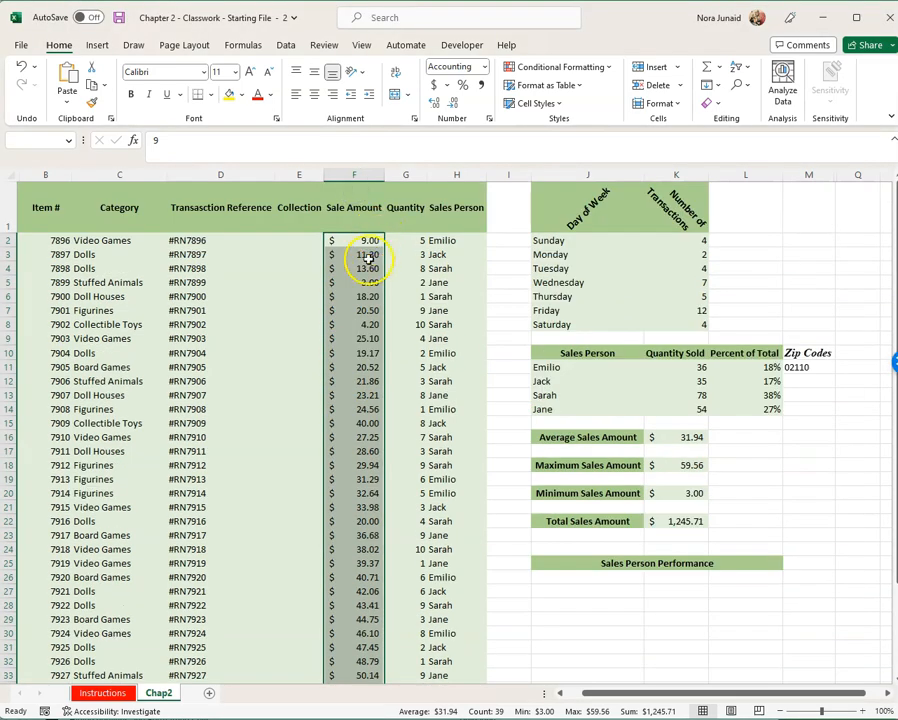
{"action": "left_click", "coordinate": [358, 240]}
{"action": "key", "text": "End"}
{"action": "key", "text": "End"}
{"action": "key", "text": "End"}
{"action": "key", "text": "End"}
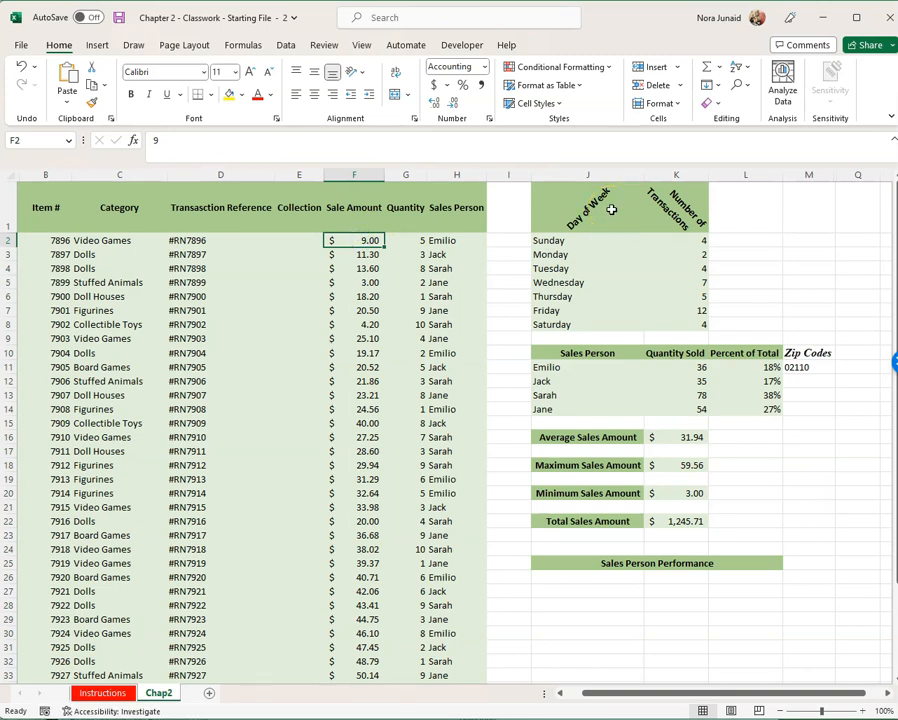
{"action": "key", "text": "shift+End"}
{"action": "key", "text": "shift+Down"}
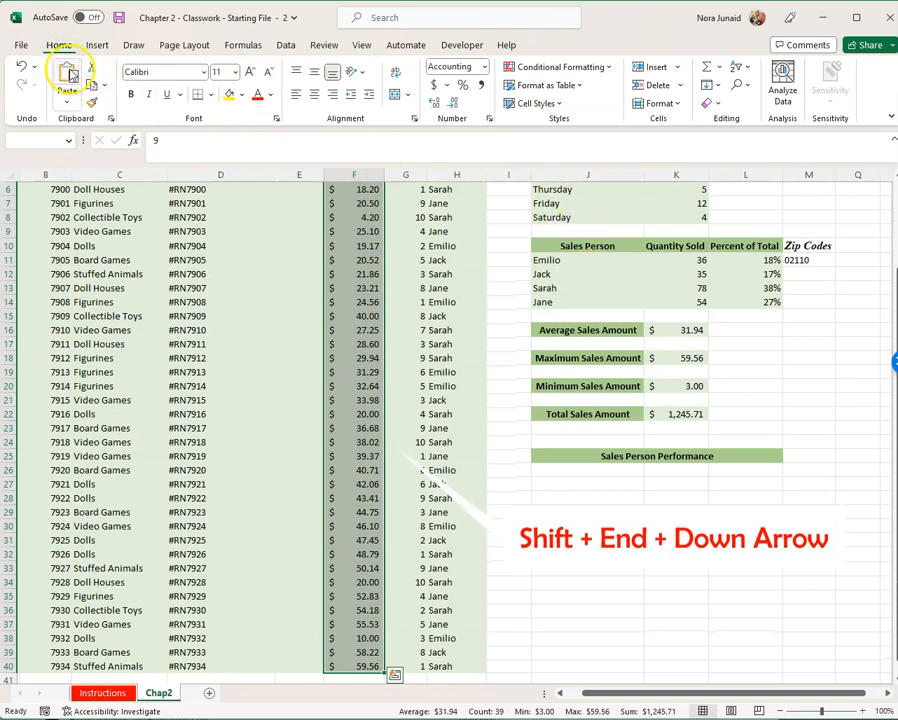
{"action": "left_click", "coordinate": [602, 67]}
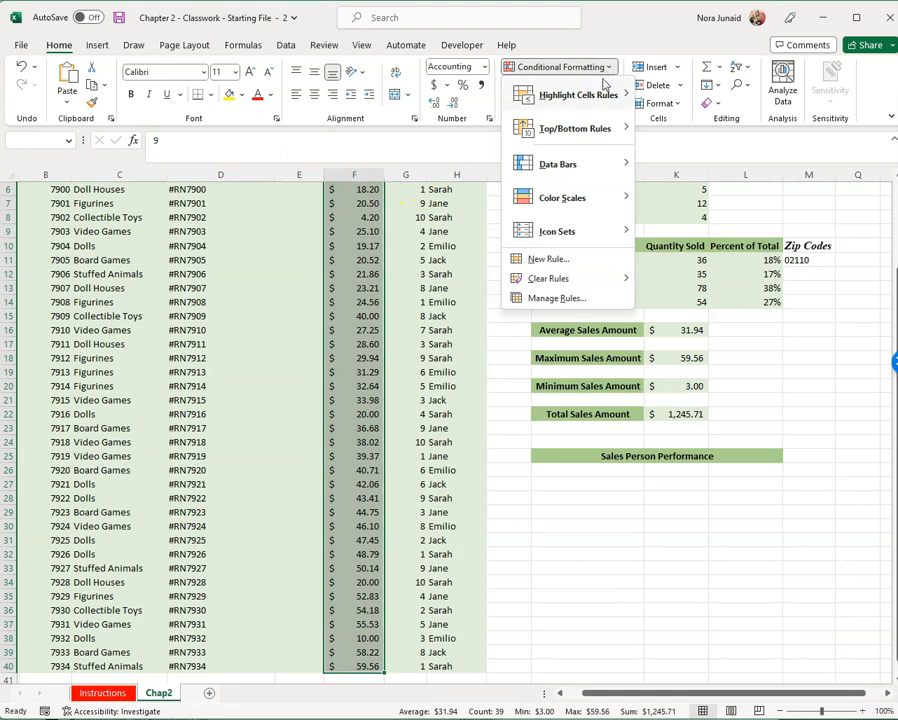
{"action": "mouse_move", "coordinate": [575, 165]}
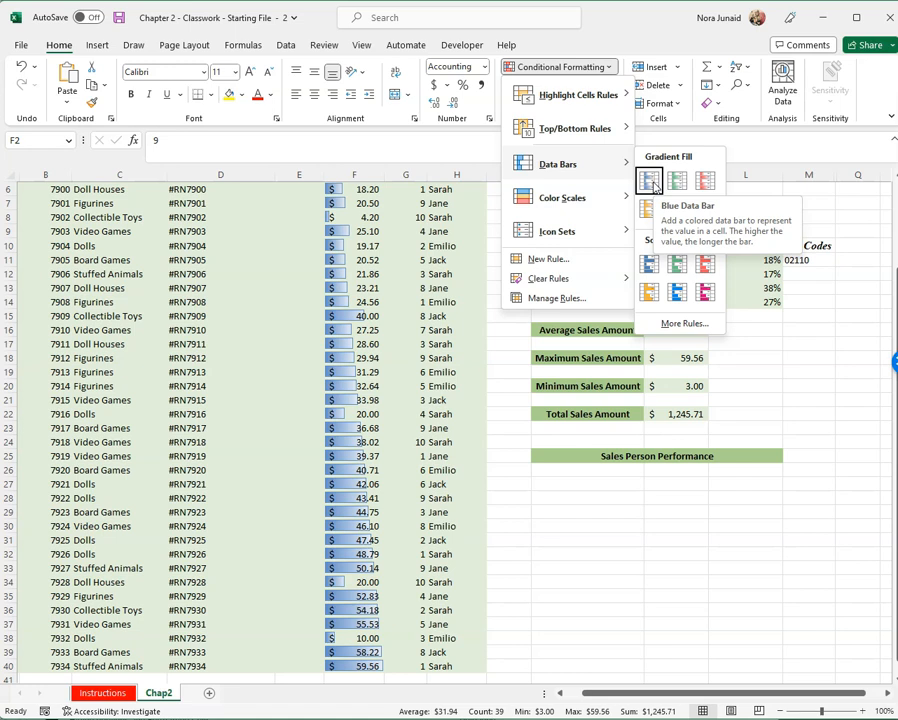
{"action": "left_click", "coordinate": [652, 183]}
{"action": "left_click", "coordinate": [400, 316]}
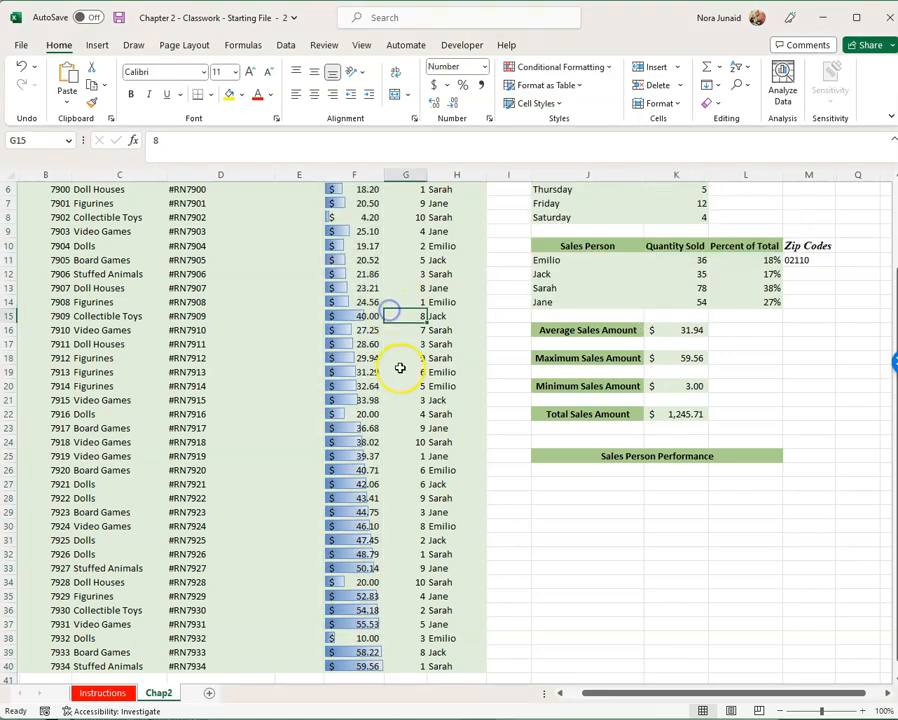
{"action": "scroll", "coordinate": [400, 366], "scroll_direction": "up", "scroll_amount": 2}
{"action": "scroll", "coordinate": [398, 348], "scroll_direction": "down", "scroll_amount": 2}
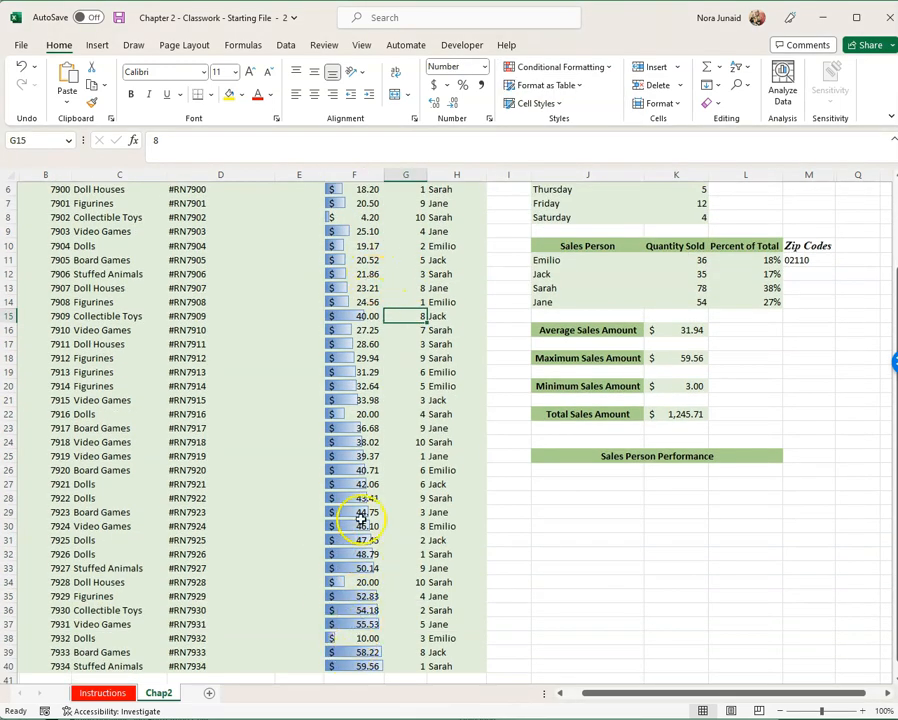
{"action": "scroll", "coordinate": [366, 459], "scroll_direction": "down", "scroll_amount": 1}
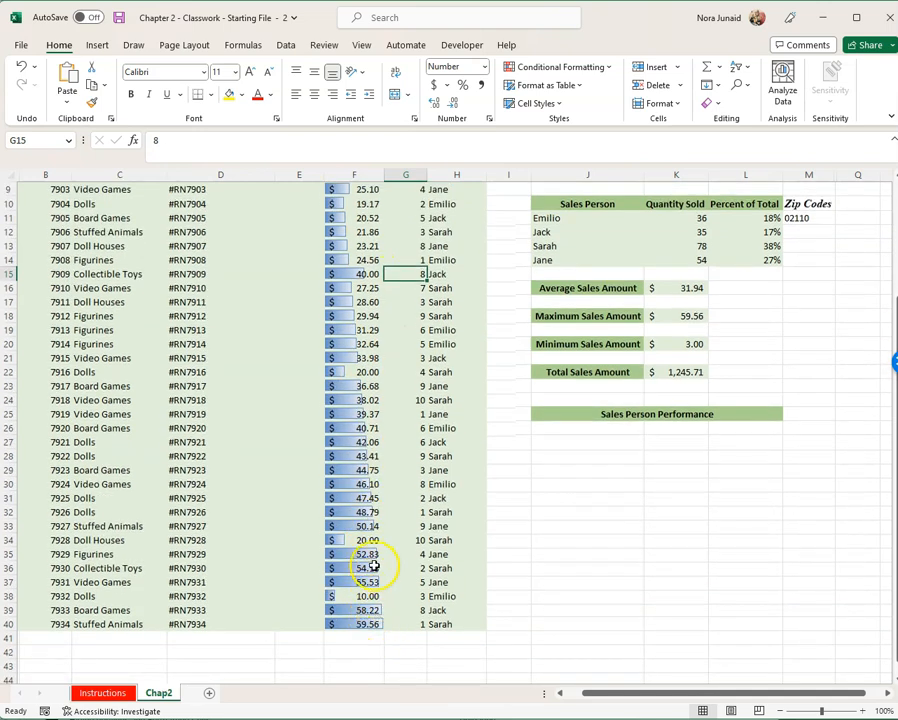
{"action": "scroll", "coordinate": [369, 510], "scroll_direction": "up", "scroll_amount": 1}
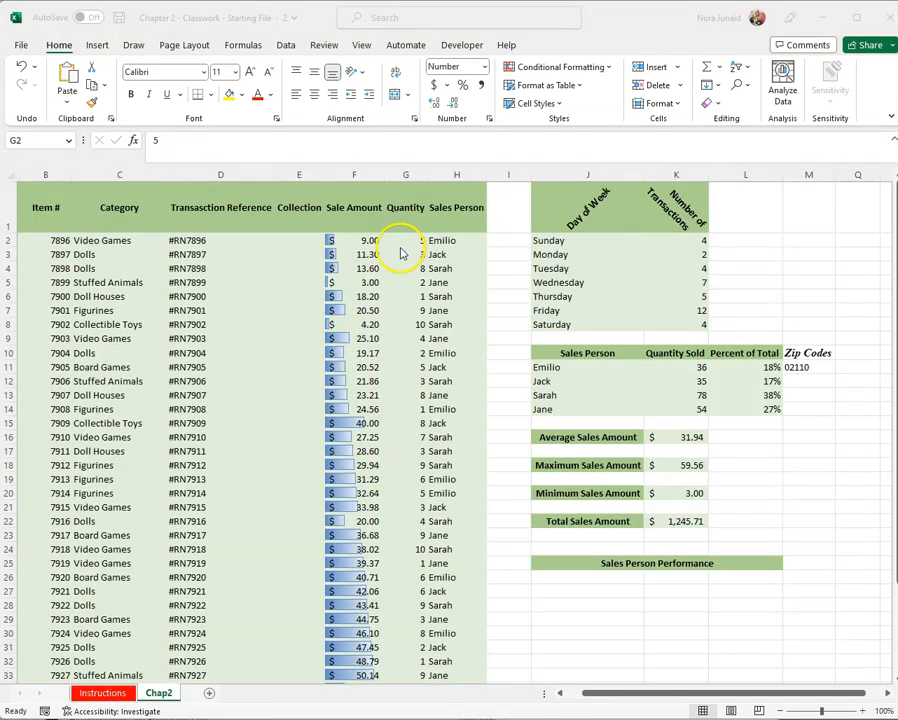
- Highlight Quantity values less than 5 in G2:G40 with Yellow Fill with Dark Yellow Text
{"action": "left_click", "coordinate": [400, 248]}
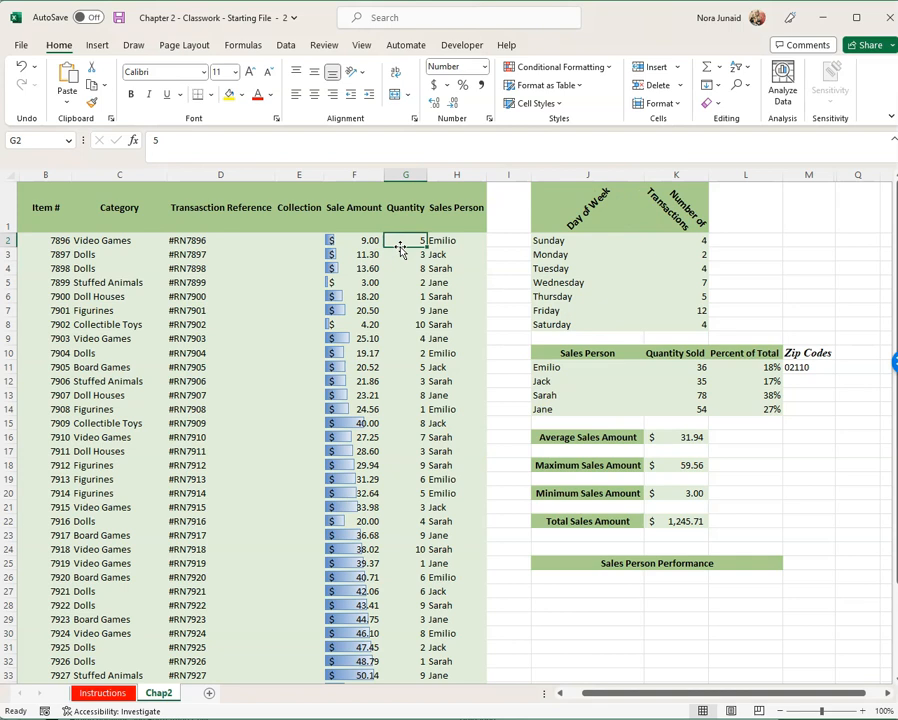
{"action": "key", "text": "ctrl+shift+Down"}
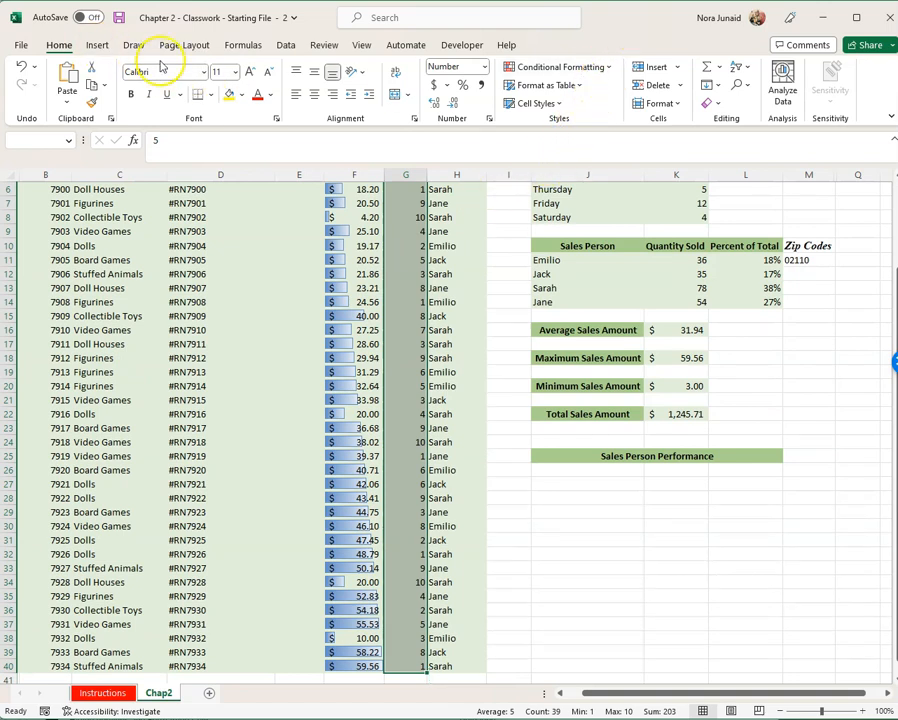
{"action": "left_click", "coordinate": [604, 67]}
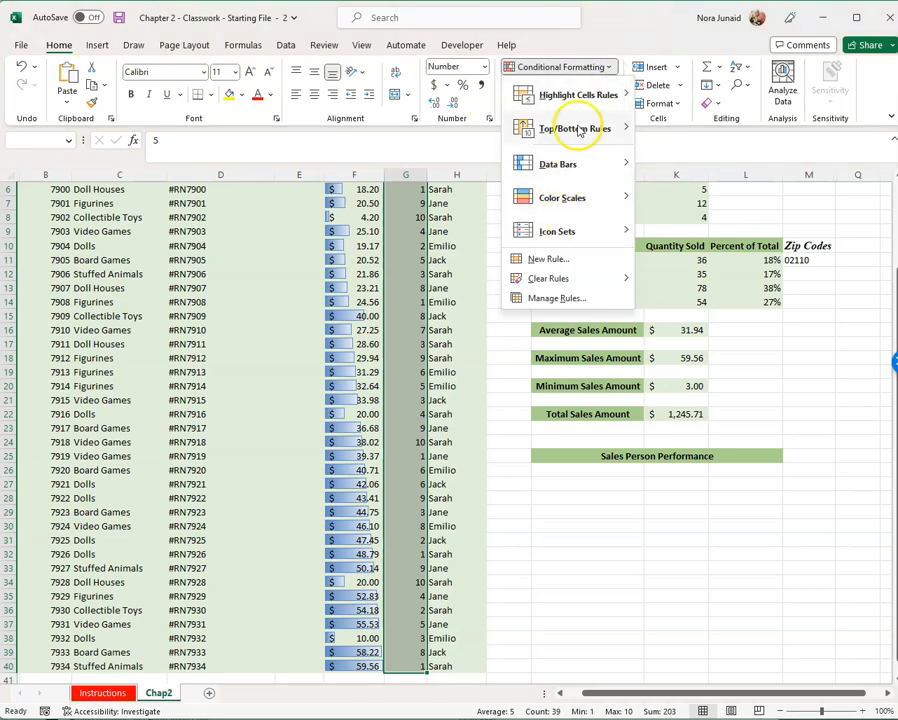
{"action": "mouse_move", "coordinate": [577, 94]}
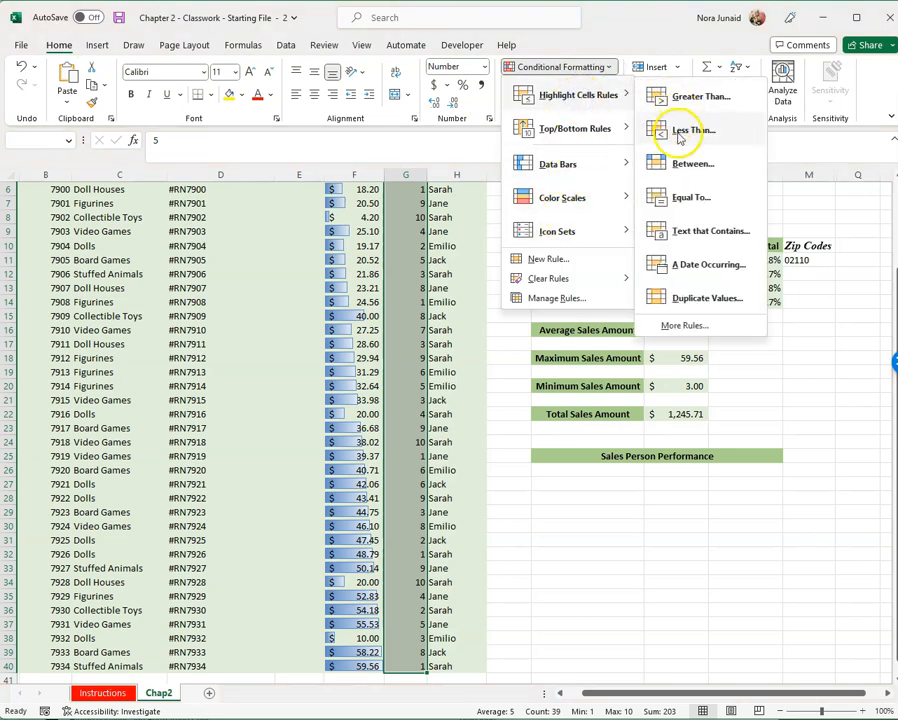
{"action": "left_click", "coordinate": [681, 137]}
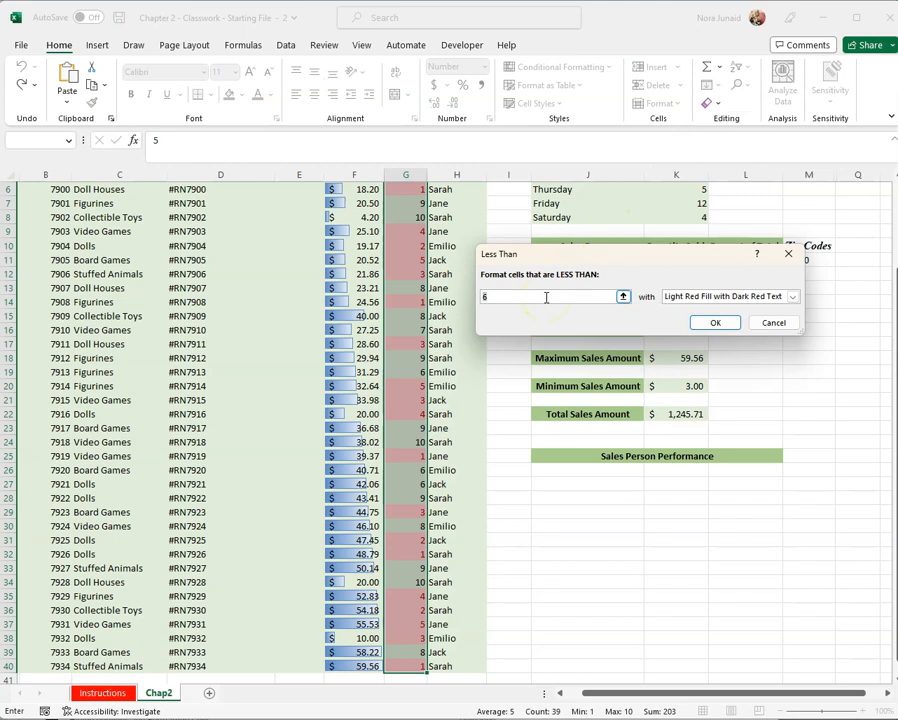
{"action": "type", "text": "5"}
{"action": "left_click", "coordinate": [792, 297]}
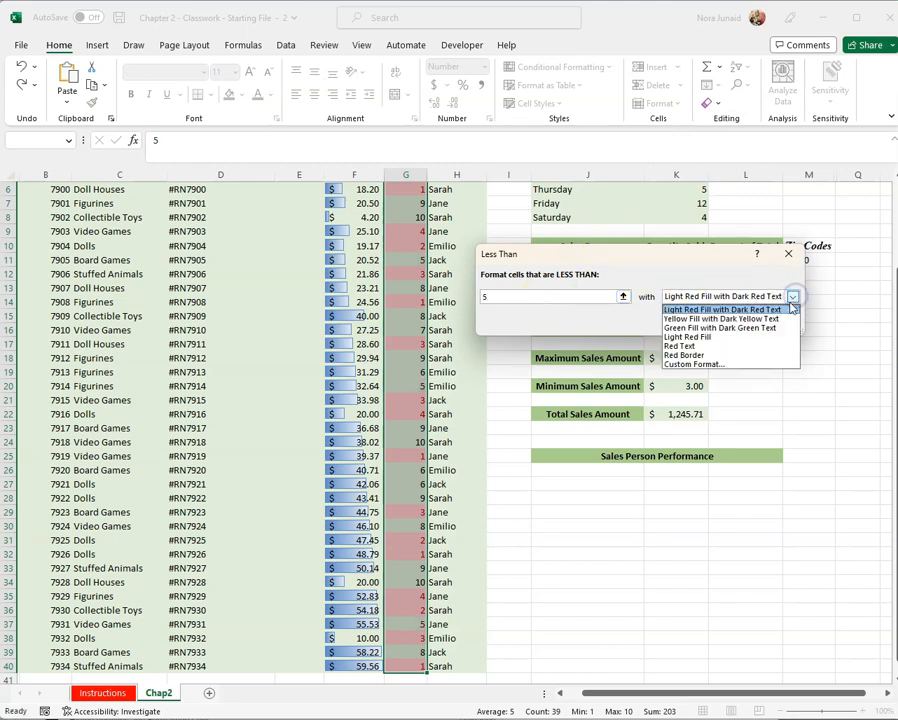
{"action": "left_click", "coordinate": [786, 320]}
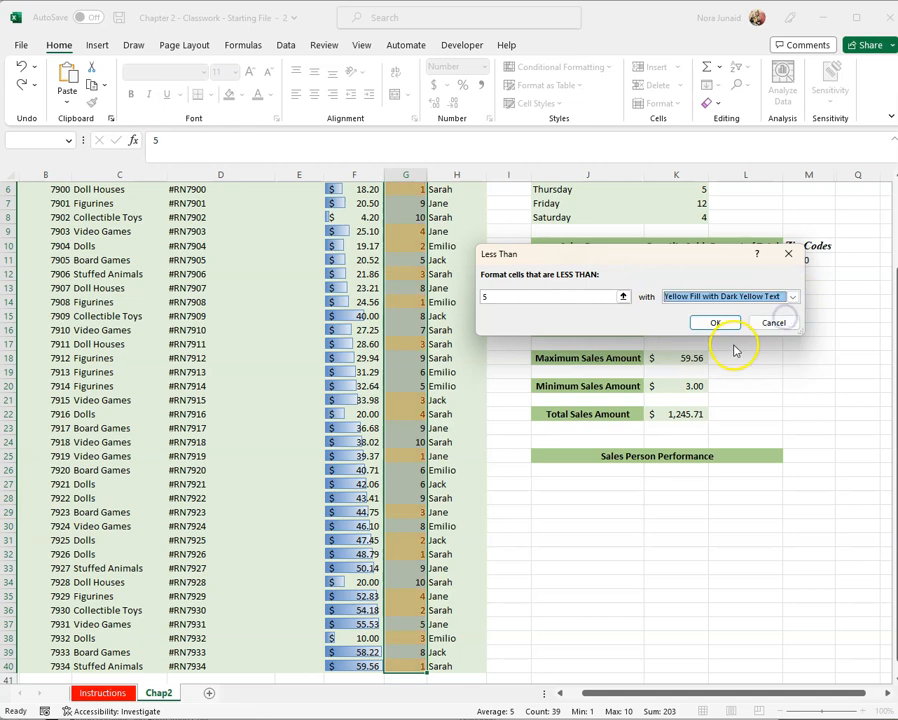
{"action": "left_click", "coordinate": [731, 326]}
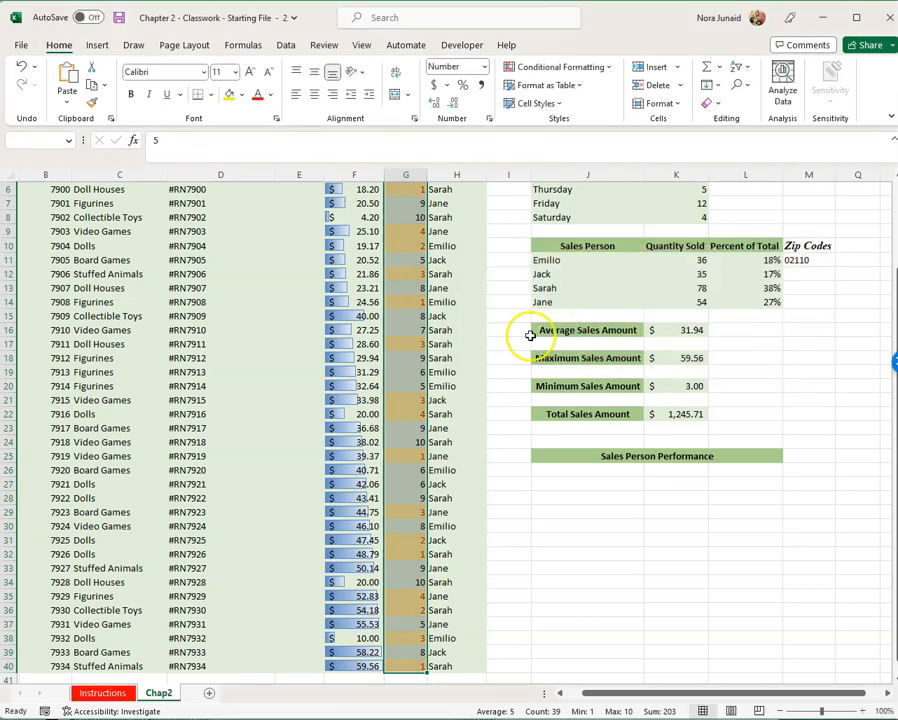
{"action": "left_click", "coordinate": [512, 332]}
{"action": "scroll", "coordinate": [410, 300], "scroll_direction": "up", "scroll_amount": 2}
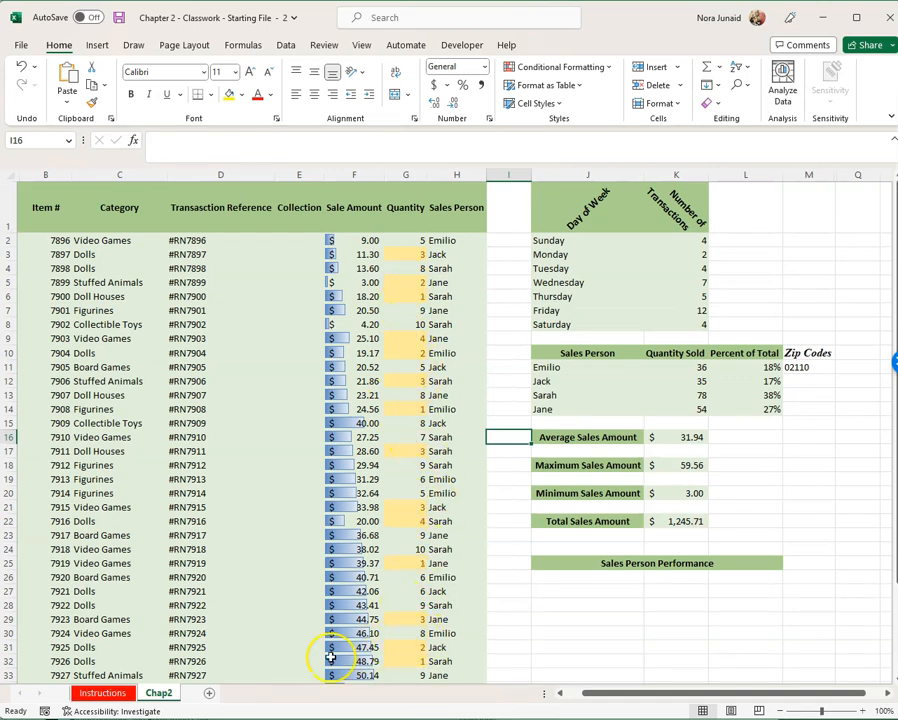
- Apply the 3 Arrows (Colored) icon set to the Number of Transactions values in K2:K8
{"action": "left_click", "coordinate": [104, 718]}
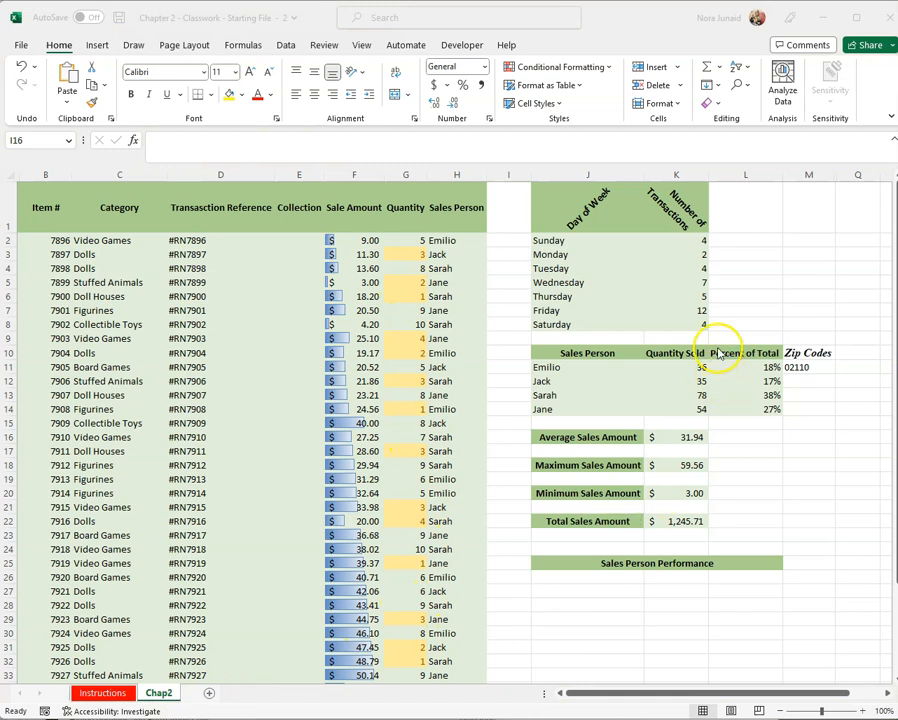
{"action": "left_click", "coordinate": [693, 240]}
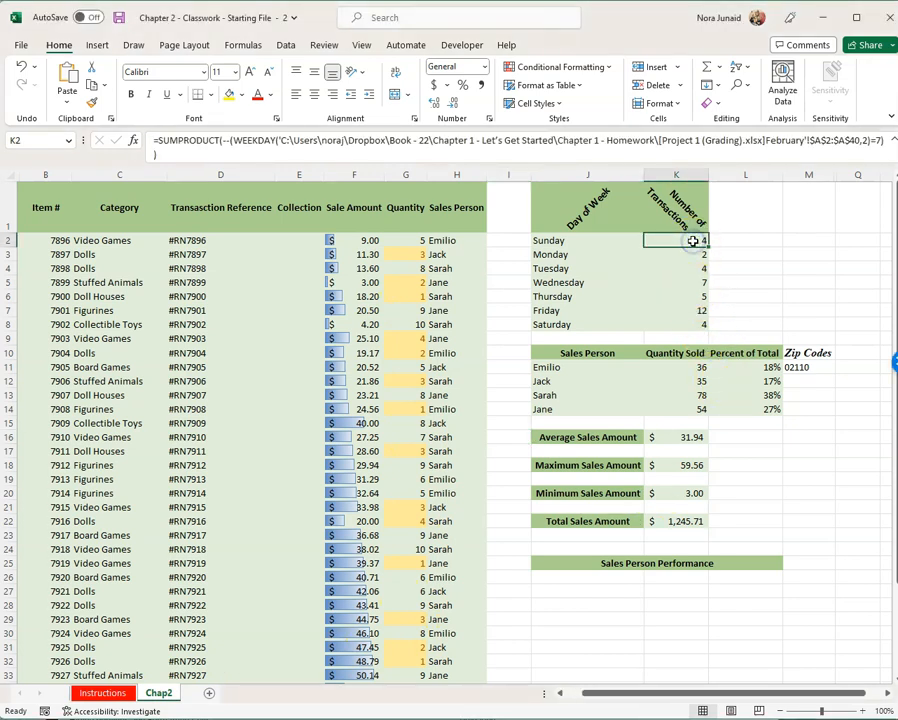
{"action": "key", "text": "End"}
{"action": "key", "text": "shift+Down"}
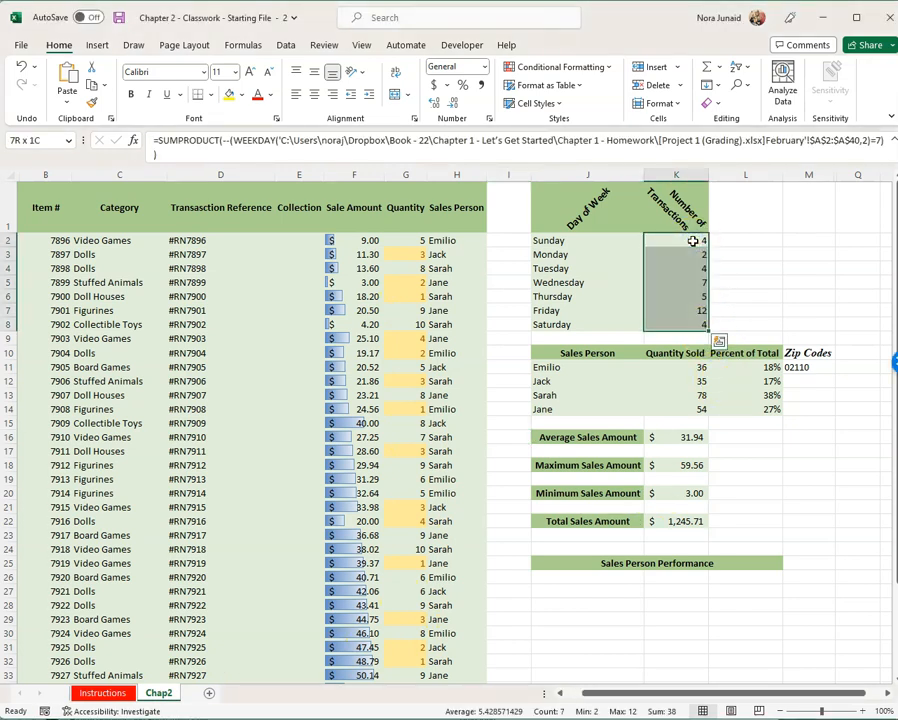
{"action": "left_click", "coordinate": [603, 67]}
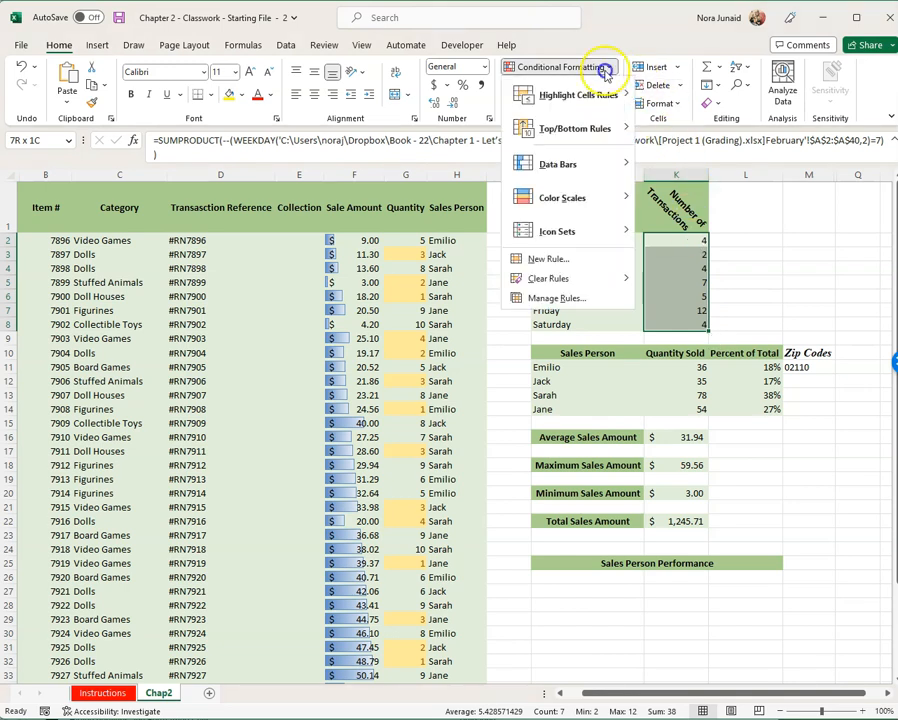
{"action": "mouse_move", "coordinate": [583, 230]}
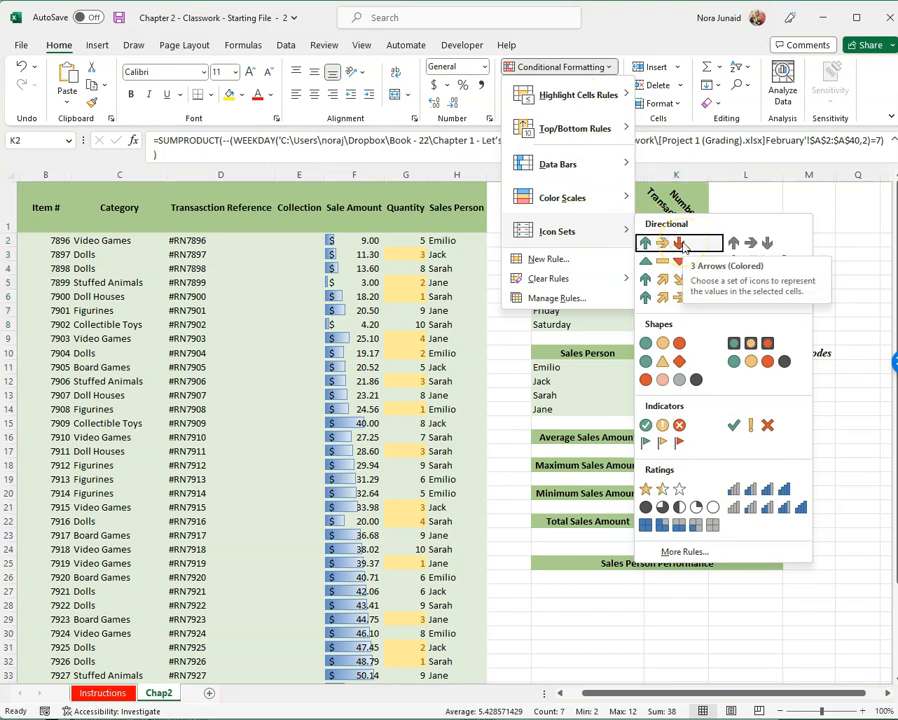
{"action": "left_click", "coordinate": [681, 243]}
{"action": "left_click", "coordinate": [745, 268]}
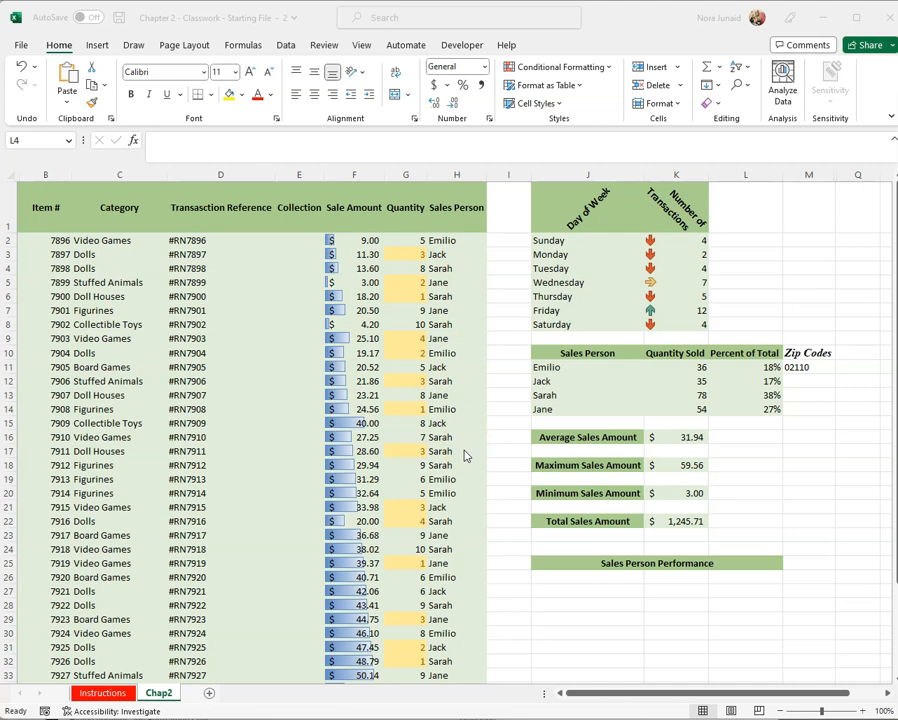
- Create a conditional formatting rule for Sales Person cells H2:H40 that formats only cells whose value equals the name in H3
{"action": "left_click", "coordinate": [462, 243]}
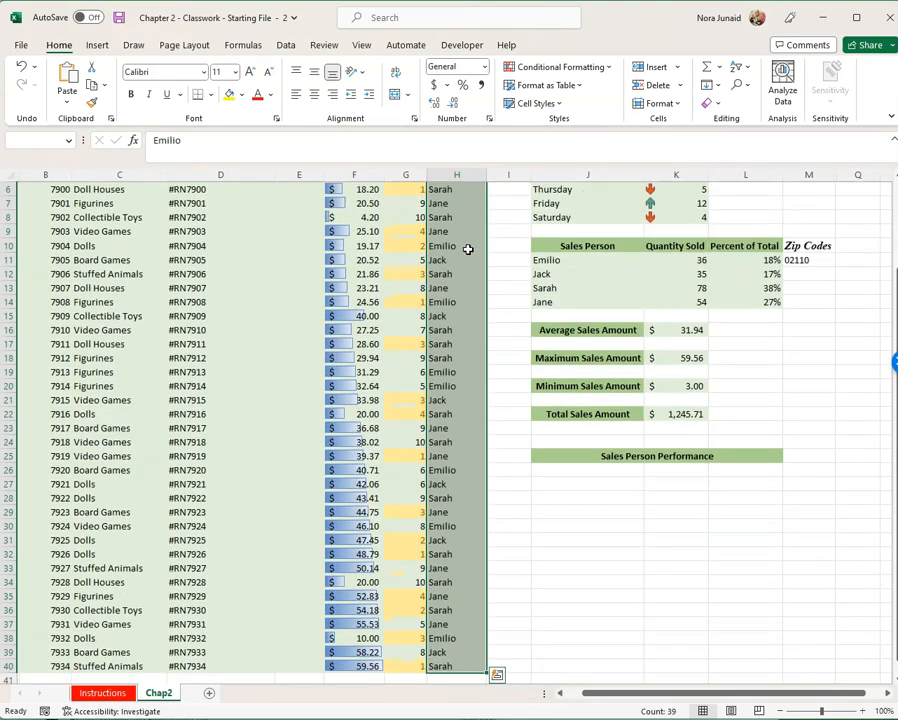
{"action": "left_click", "coordinate": [578, 68]}
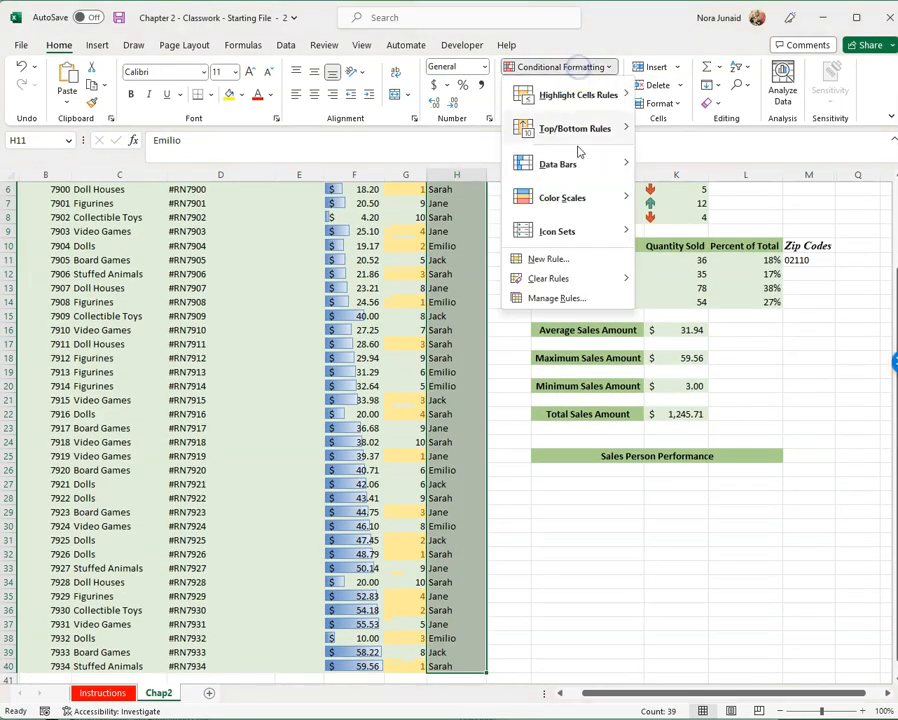
{"action": "left_click", "coordinate": [580, 260]}
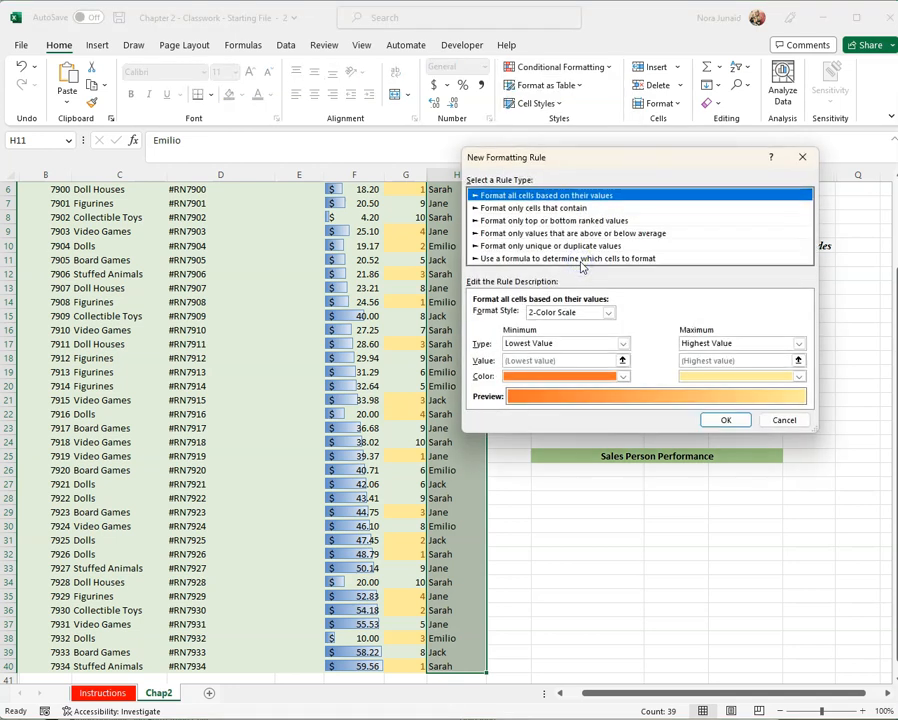
{"action": "left_click", "coordinate": [521, 208]}
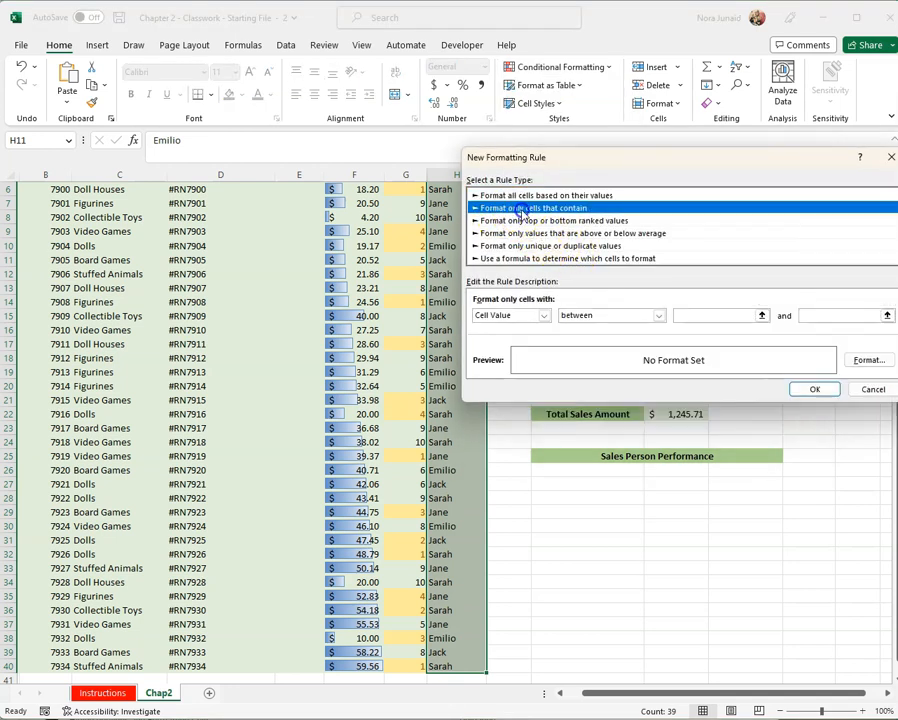
{"action": "left_click", "coordinate": [619, 314]}
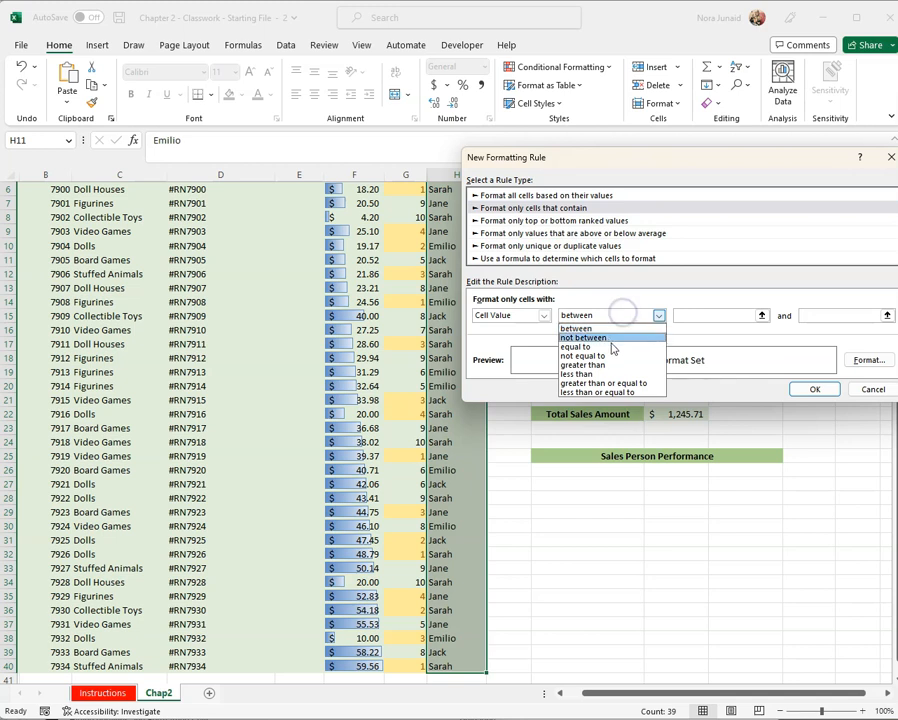
{"action": "left_click", "coordinate": [613, 347]}
{"action": "left_click", "coordinate": [711, 284]}
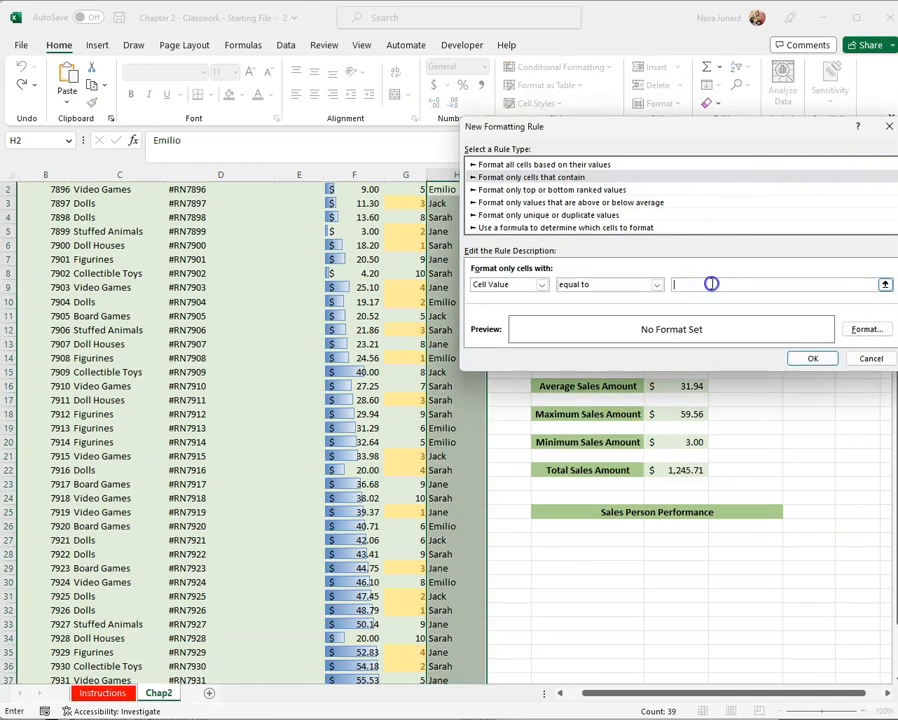
{"action": "left_click", "coordinate": [443, 374]}
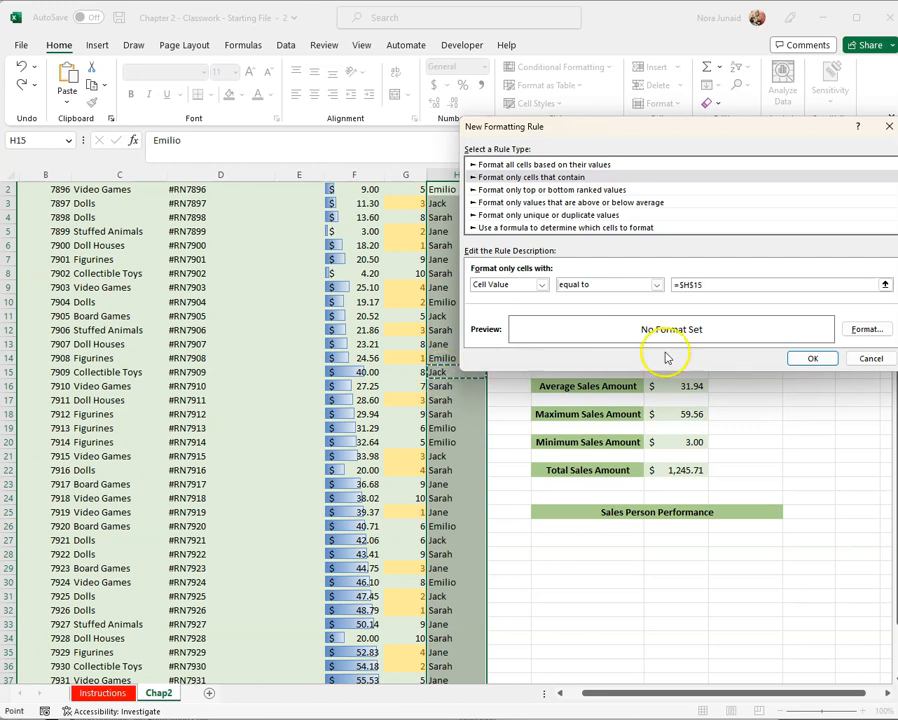
{"action": "left_click", "coordinate": [721, 289]}
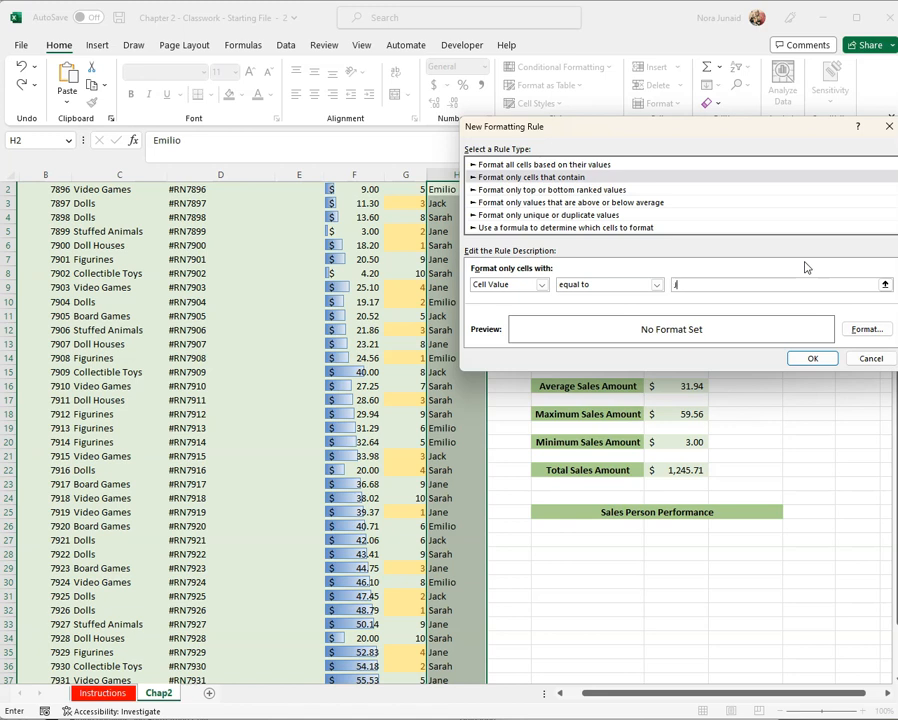
- Give the new Sales Person rule a yellow background fill and apply it to the column
{"action": "left_click", "coordinate": [866, 329]}
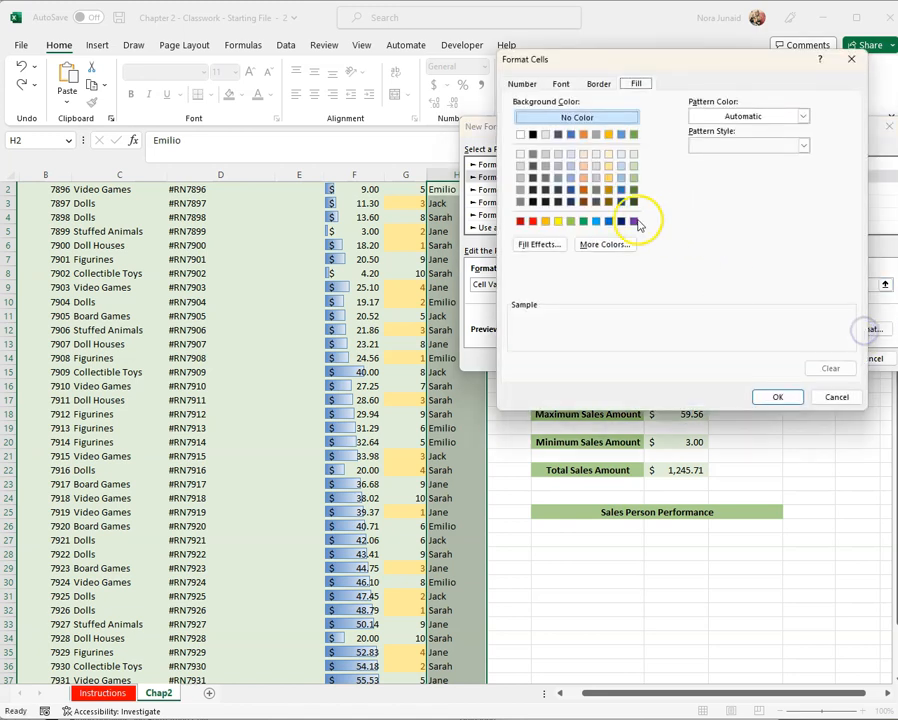
{"action": "left_click", "coordinate": [558, 221]}
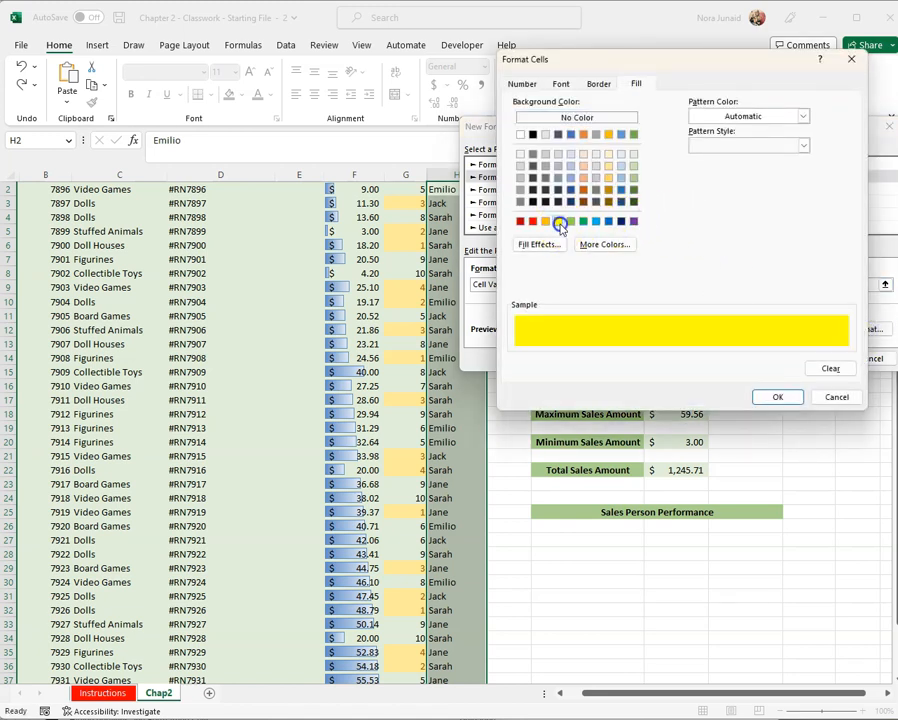
{"action": "left_click", "coordinate": [777, 397]}
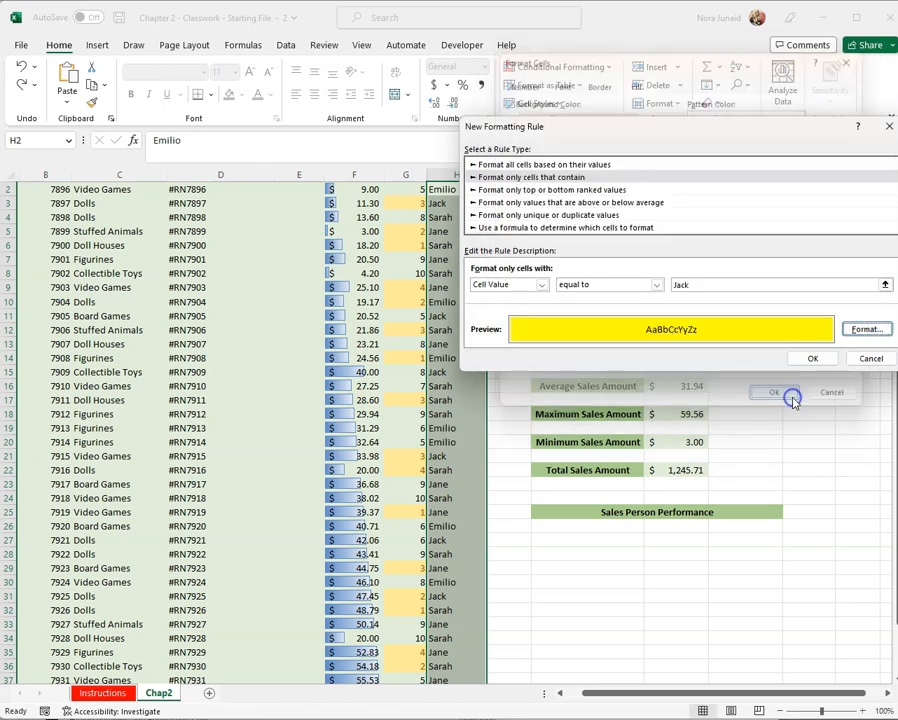
{"action": "left_click", "coordinate": [812, 359]}
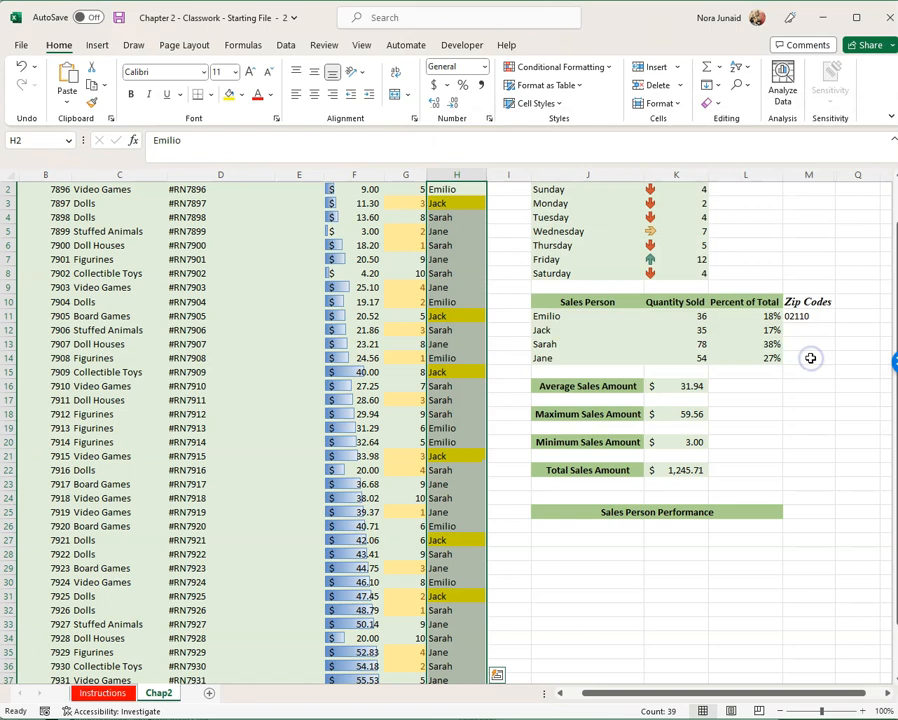
{"action": "left_click", "coordinate": [509, 316]}
{"action": "scroll", "coordinate": [470, 318], "scroll_direction": "down", "scroll_amount": 3}
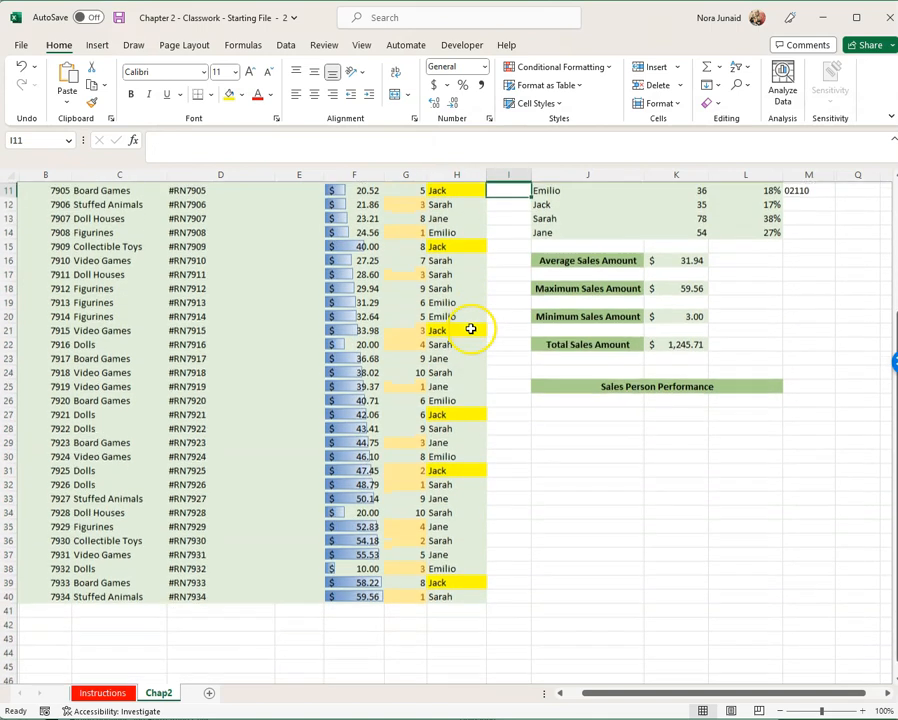
{"action": "scroll", "coordinate": [468, 315], "scroll_direction": "up", "scroll_amount": 4}
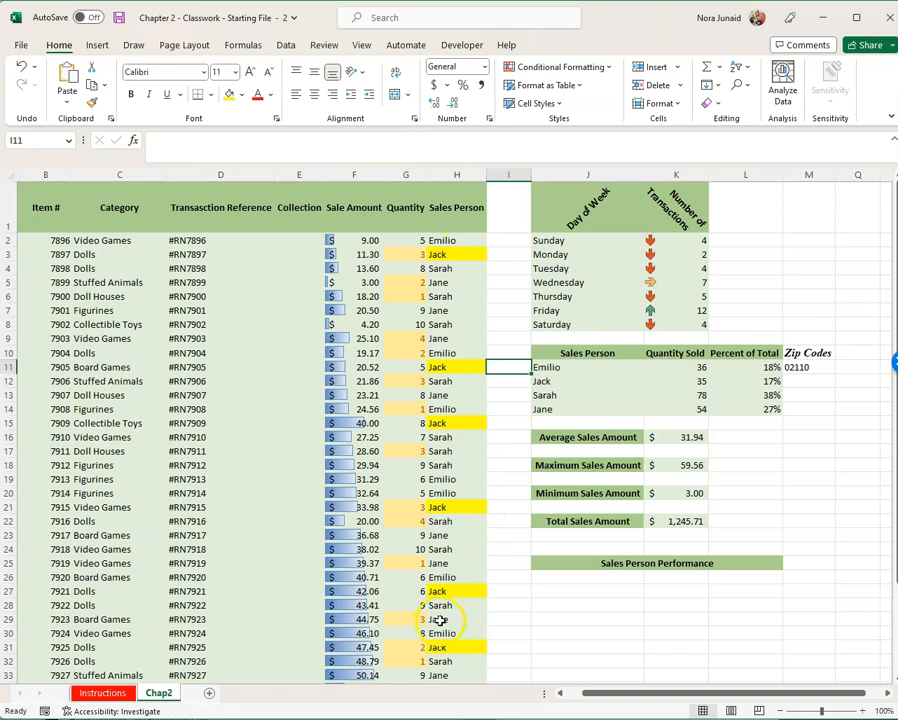
{"action": "scroll", "coordinate": [455, 594], "scroll_direction": "down", "scroll_amount": 2}
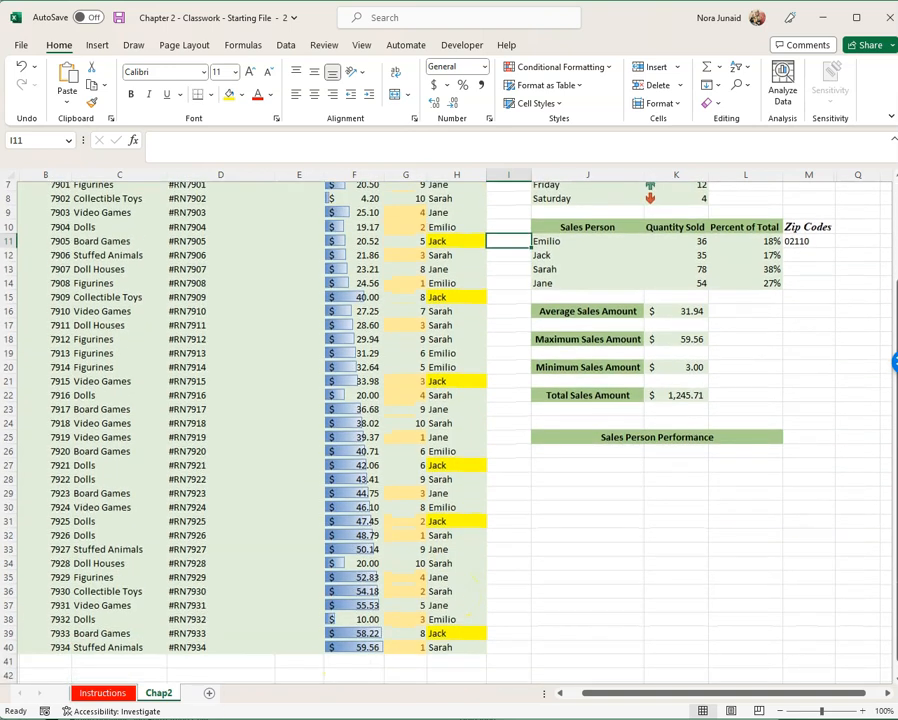
- Copy the whole Sales Person column H into the empty column I
{"action": "left_click", "coordinate": [455, 172]}
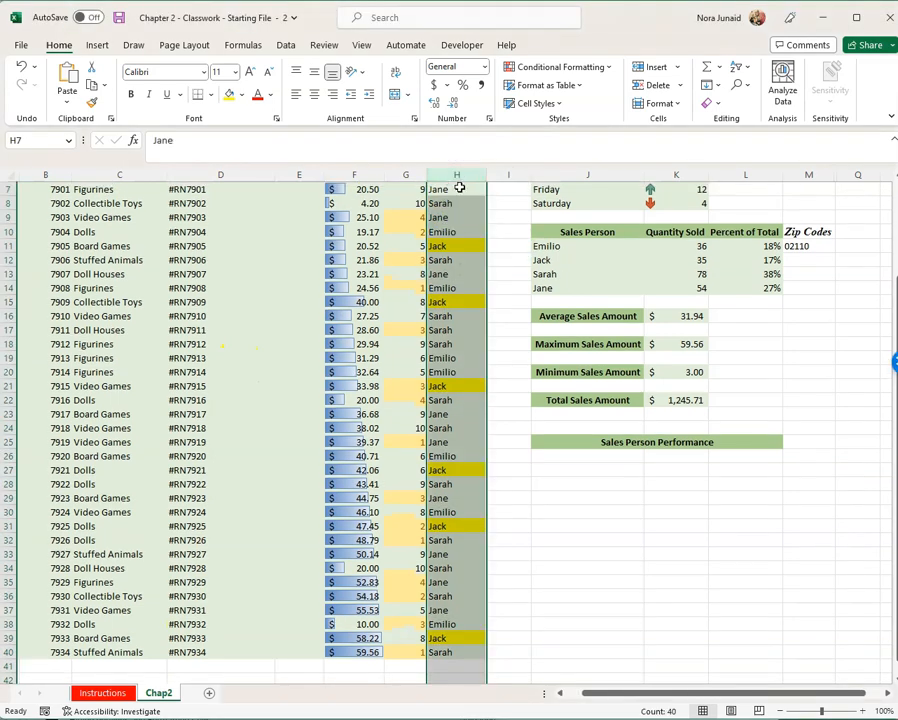
{"action": "key", "text": "ctrl+c"}
{"action": "left_click", "coordinate": [512, 172]}
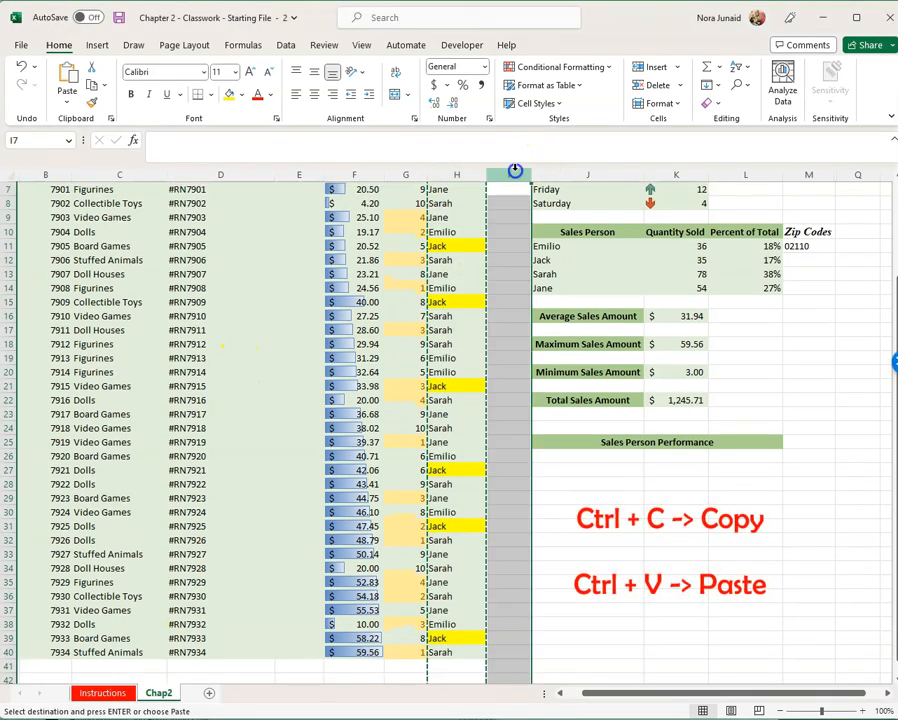
{"action": "key", "text": "ctrl+v"}
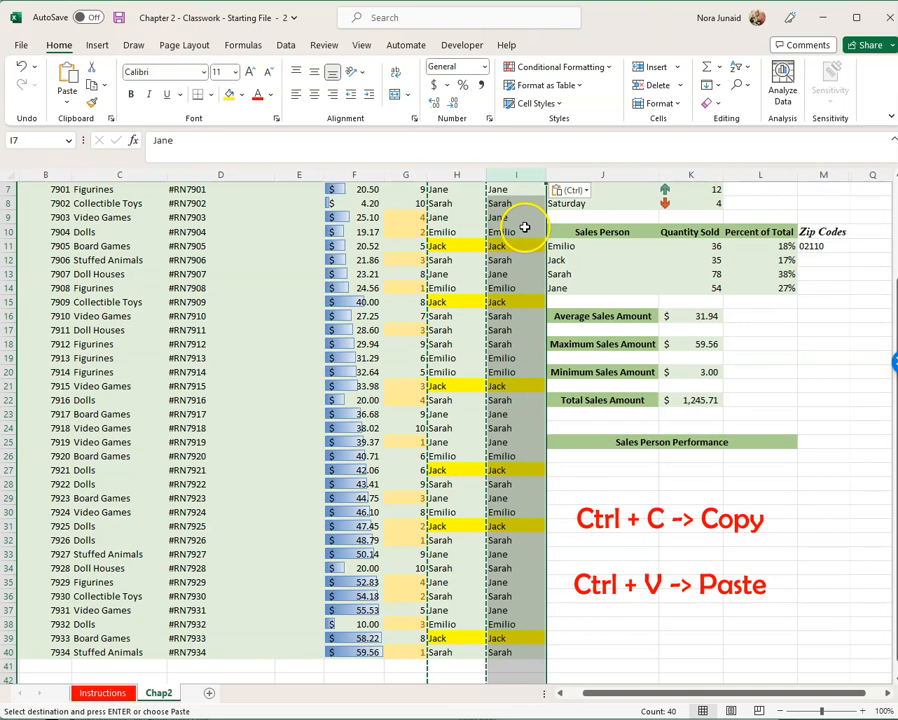
{"action": "right_click", "coordinate": [464, 207]}
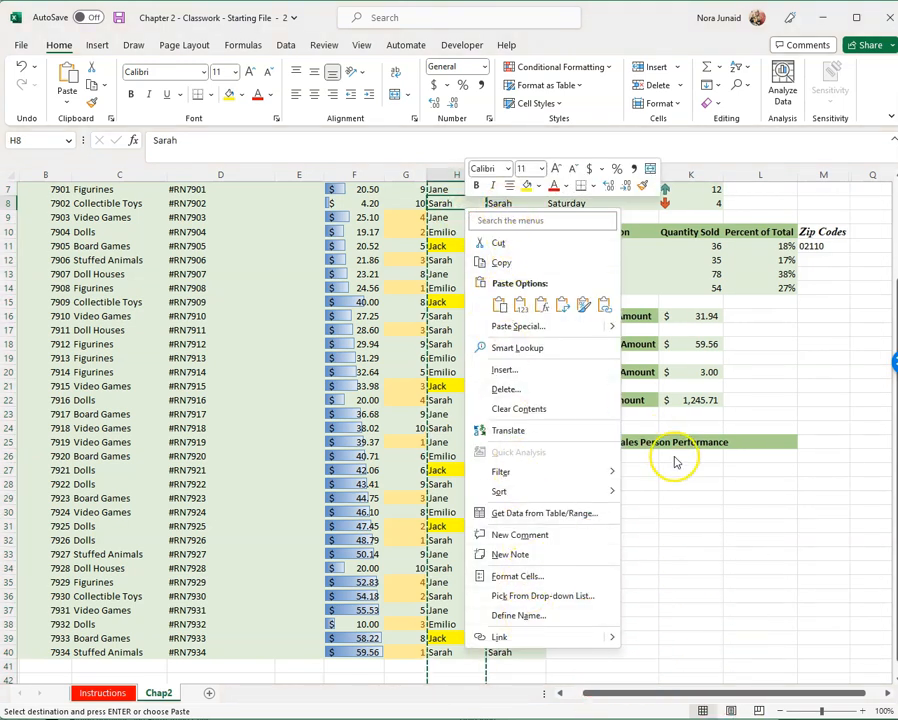
{"action": "key", "text": "Escape"}
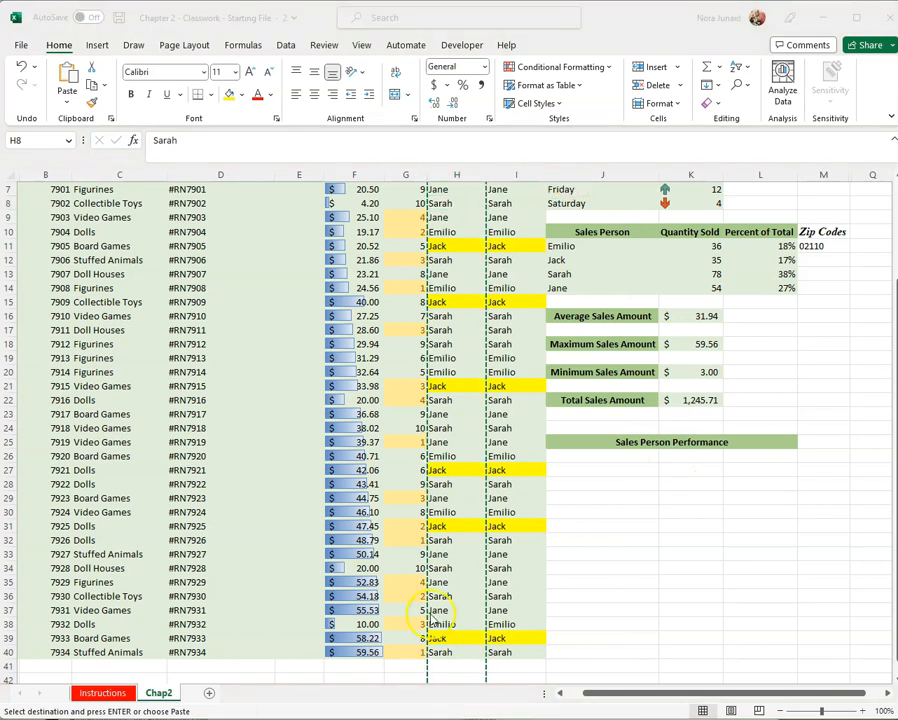
{"action": "left_click", "coordinate": [501, 443]}
{"action": "left_click", "coordinate": [510, 427]}
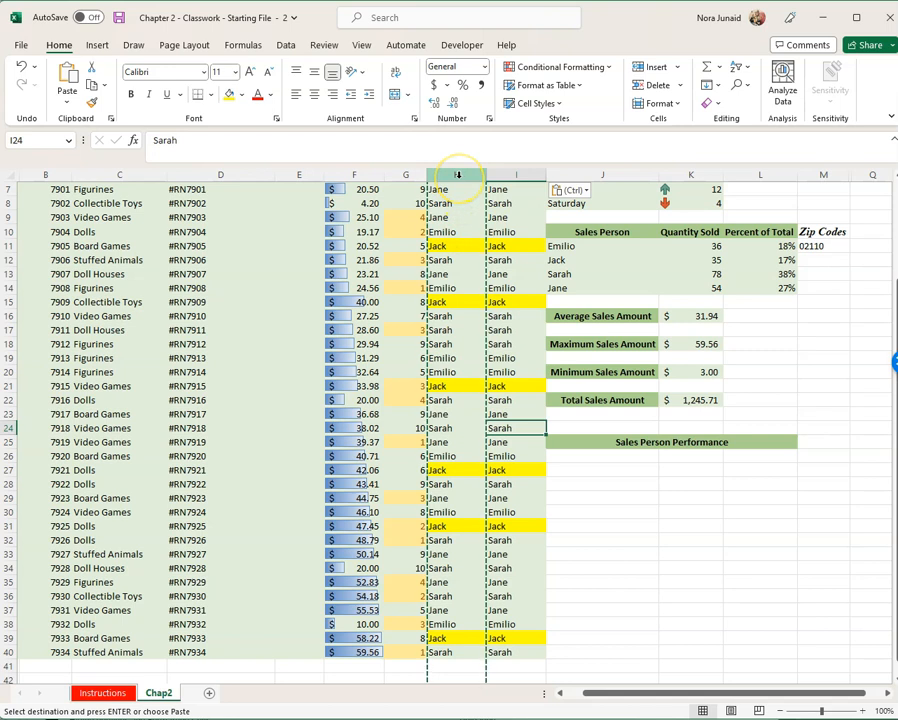
- Rename the copied column's header in I1 to Duplicate
{"action": "left_click", "coordinate": [508, 200]}
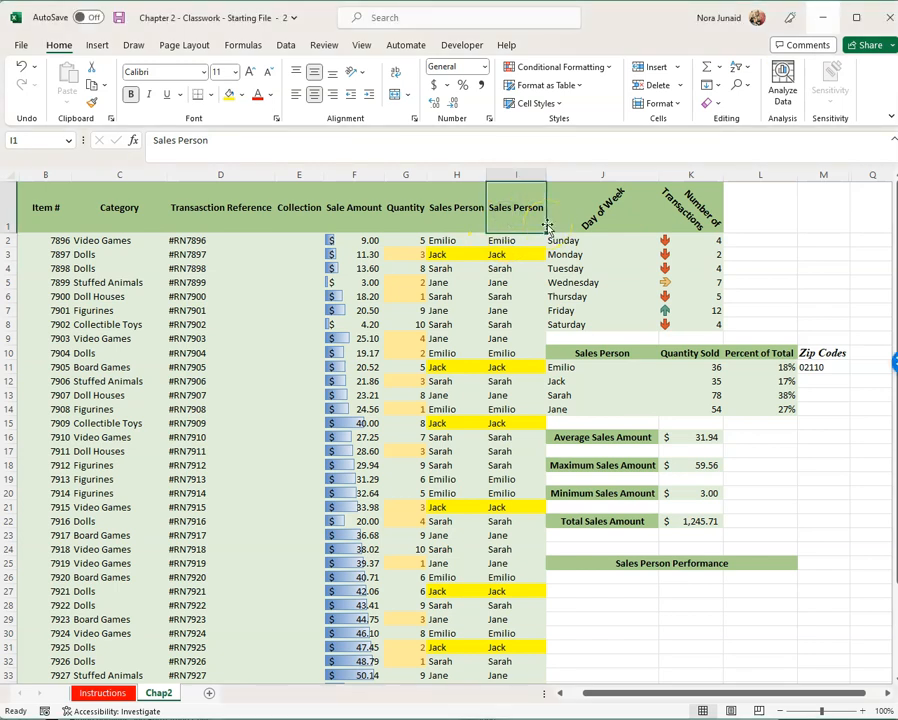
{"action": "type", "text": "Duplicate"}
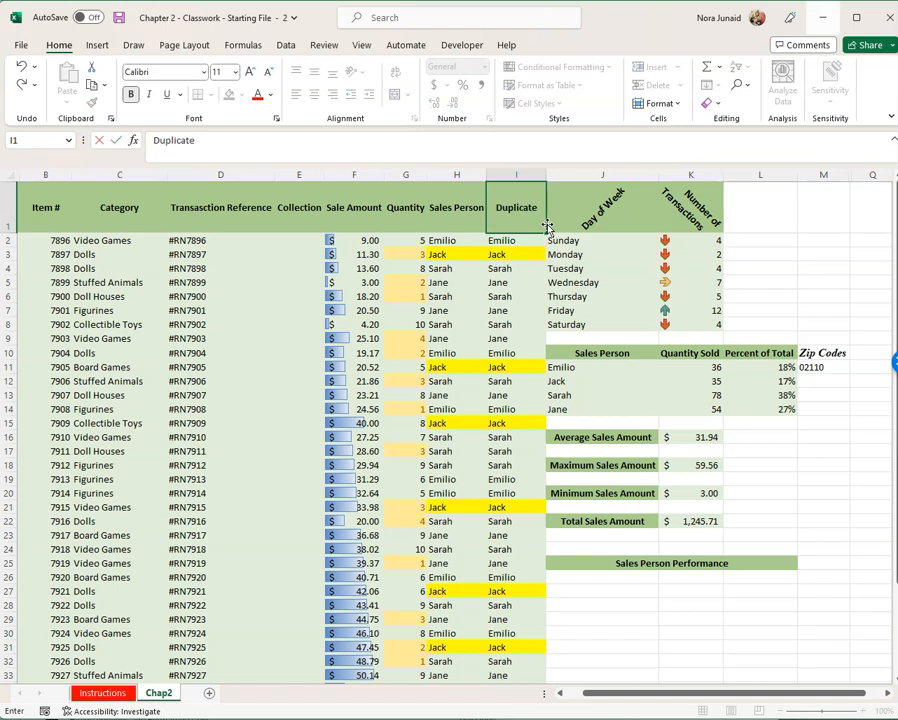
{"action": "key", "text": "Return"}
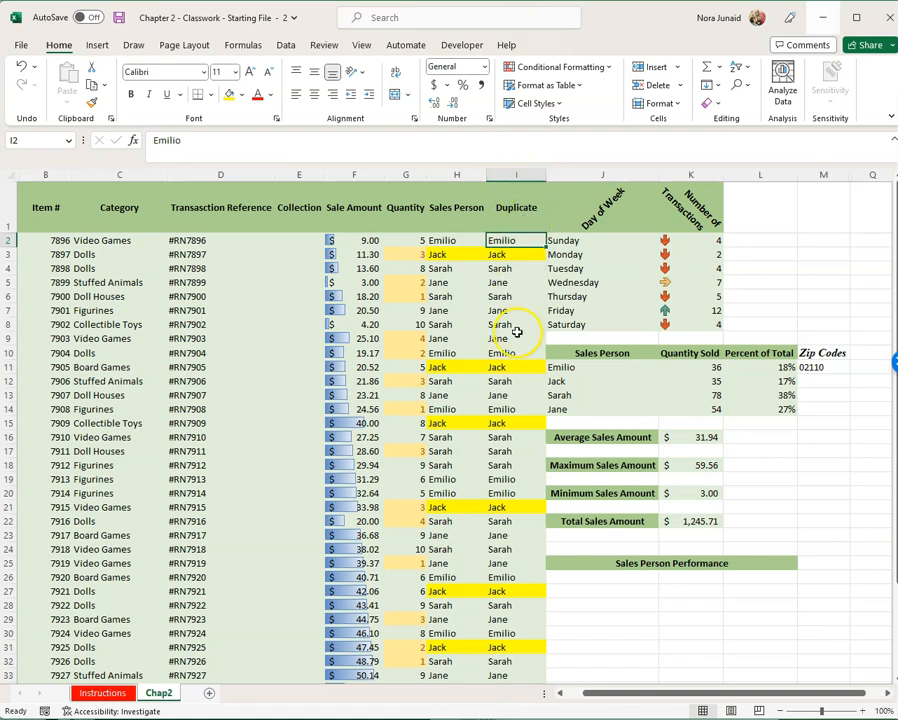
- Edit the Duplicate column's existing conditional formatting rule so it highlights cells equal to =$I$16
{"action": "left_click", "coordinate": [518, 172]}
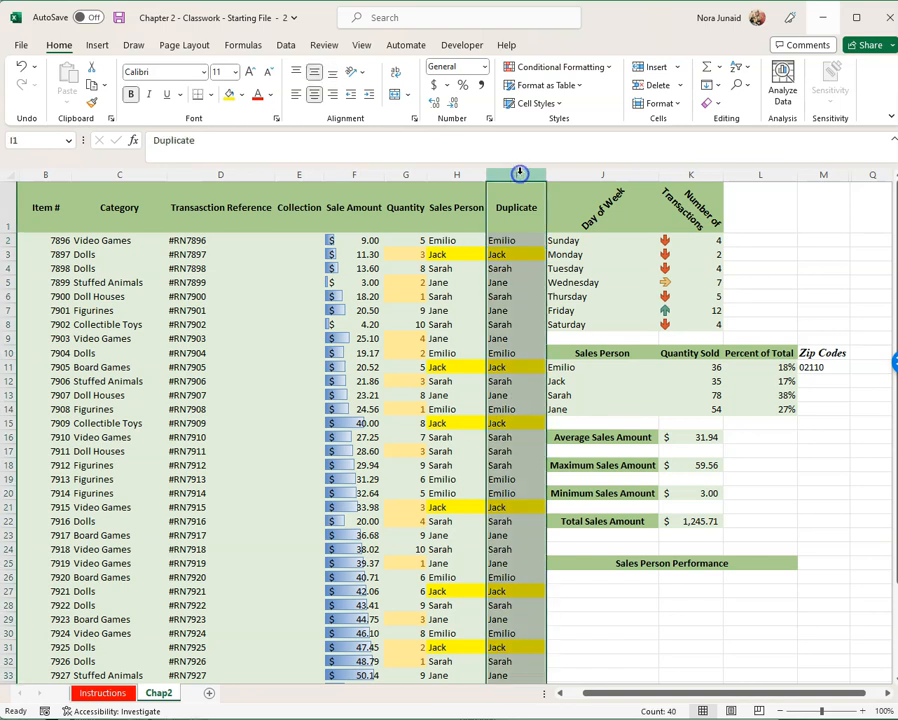
{"action": "left_click", "coordinate": [596, 68]}
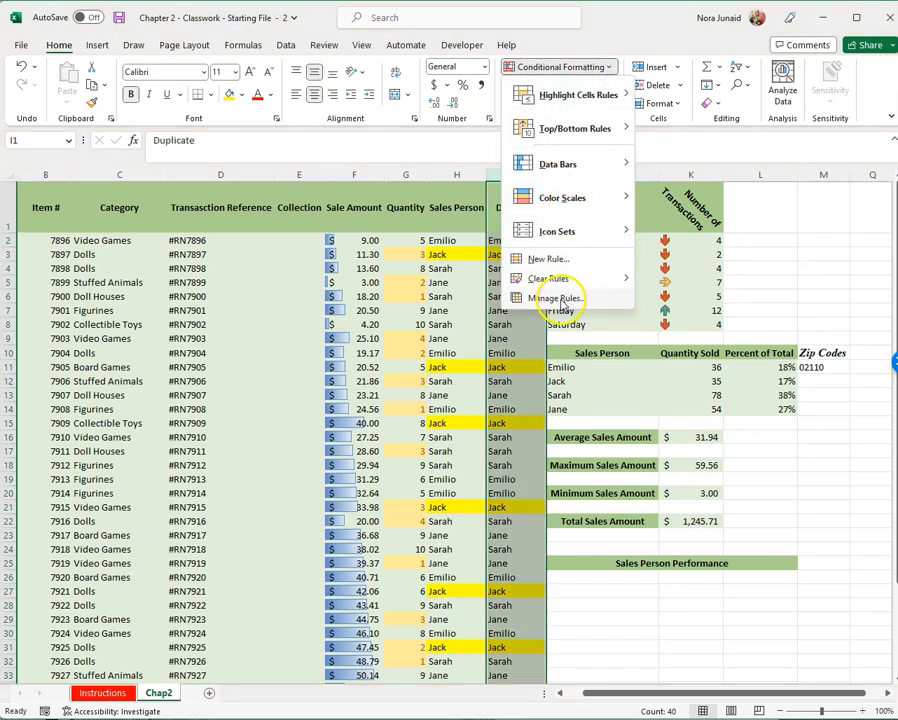
{"action": "left_click", "coordinate": [550, 299]}
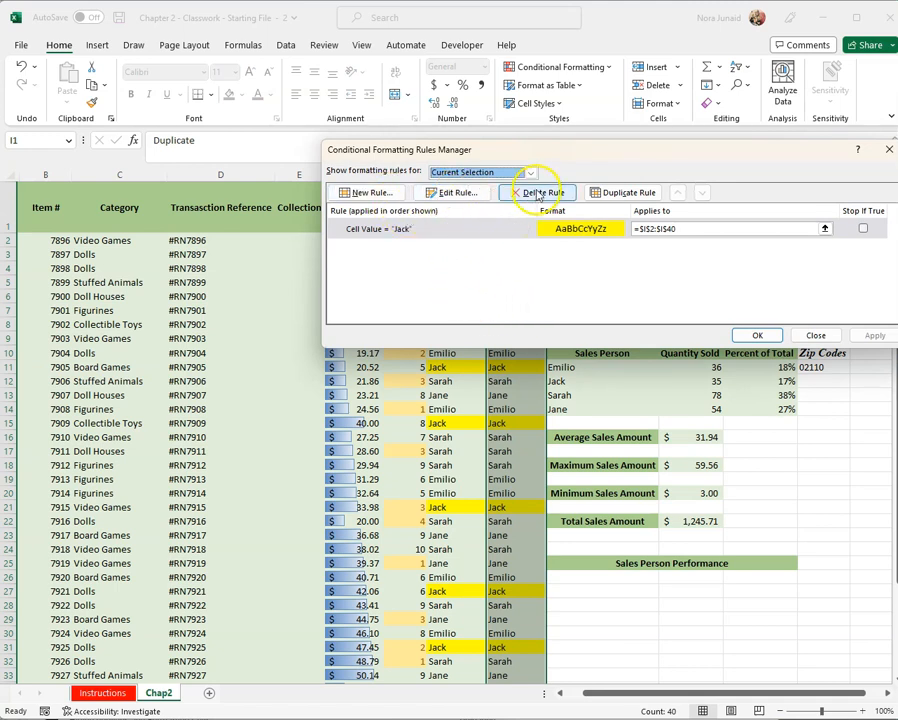
{"action": "left_click", "coordinate": [476, 226]}
{"action": "left_click", "coordinate": [464, 195]}
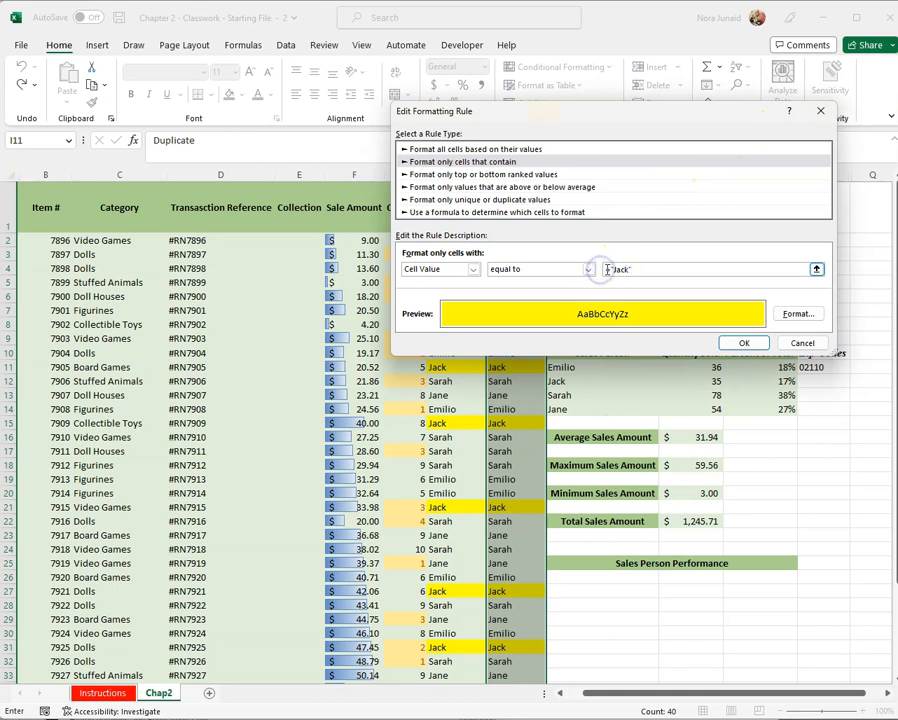
{"action": "key", "text": "BackSpace"}
{"action": "key", "text": "BackSpace"}
{"action": "key", "text": "BackSpace"}
{"action": "key", "text": "BackSpace"}
{"action": "key", "text": "BackSpace"}
{"action": "key", "text": "BackSpace"}
{"action": "key", "text": "BackSpace"}
{"action": "left_click", "coordinate": [522, 436]}
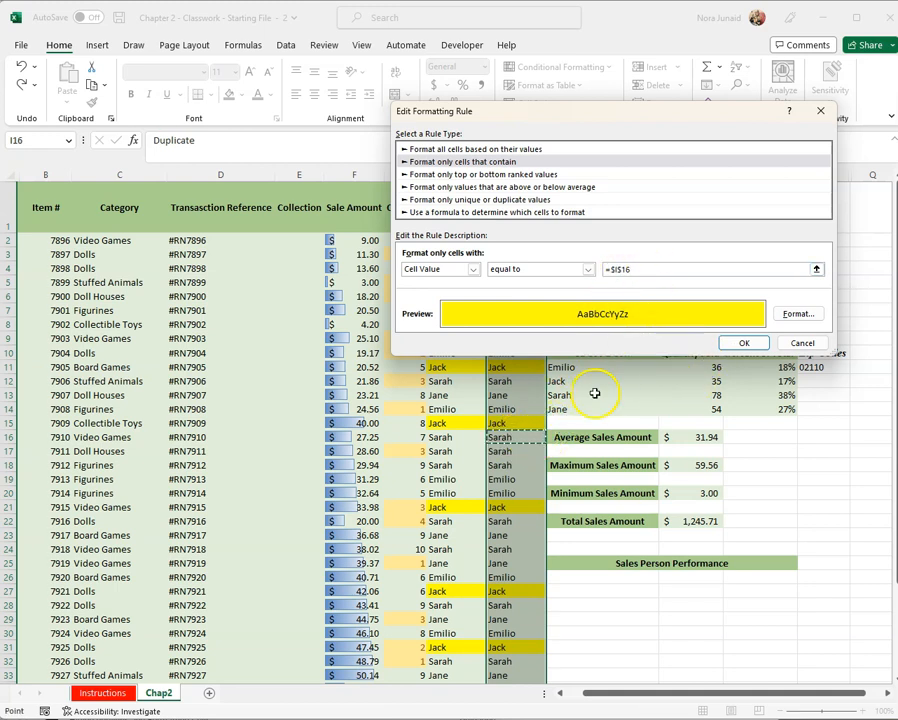
{"action": "left_click", "coordinate": [741, 345]}
{"action": "left_click", "coordinate": [755, 322]}
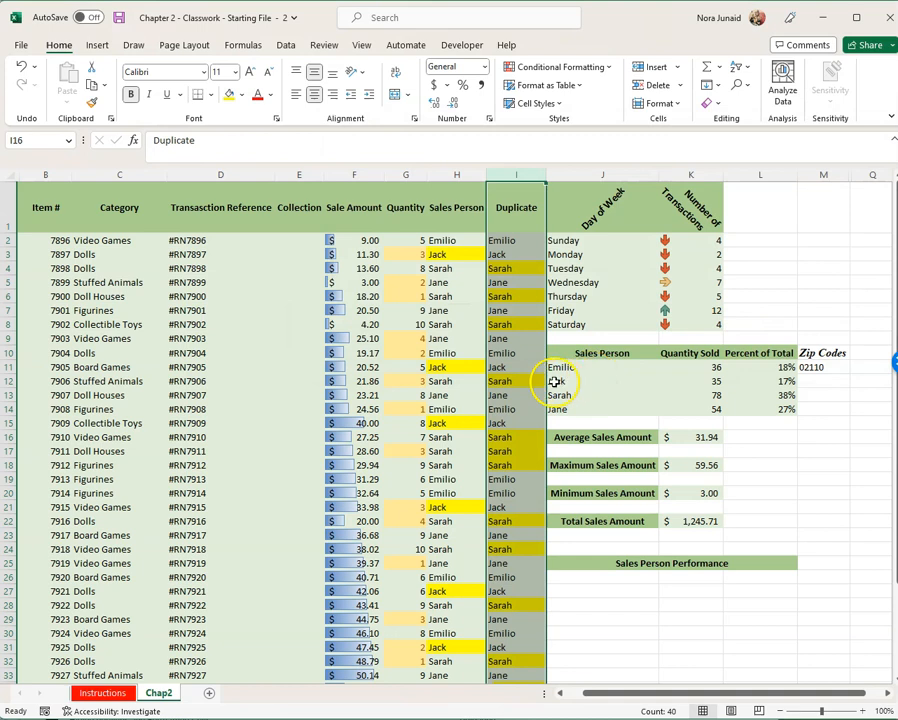
{"action": "left_click", "coordinate": [517, 391]}
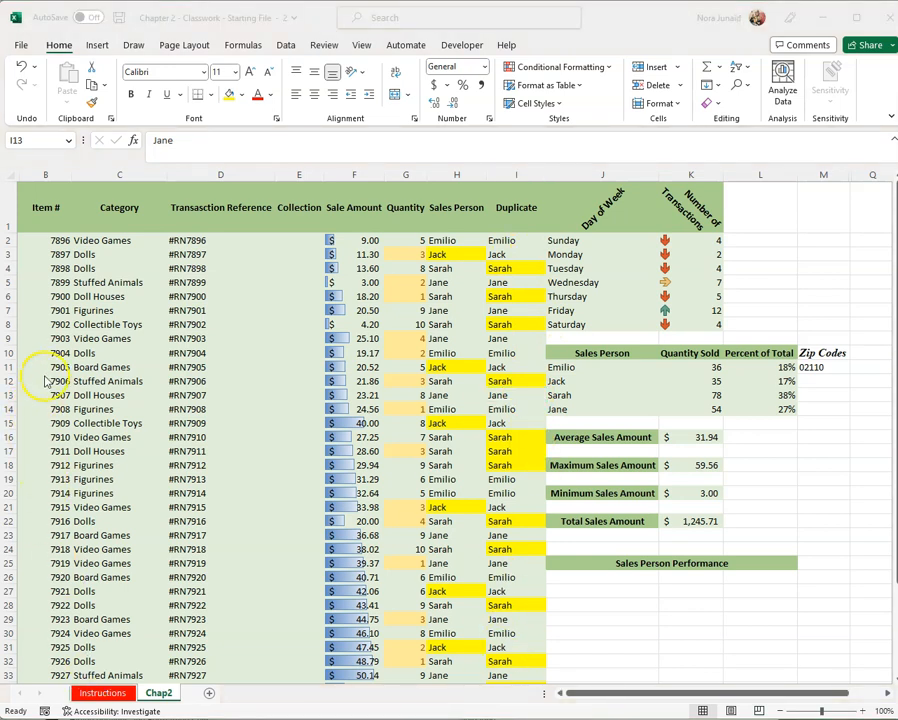
- Highlight duplicate values in Date column A with Light Red Fill with Dark Red Text
{"action": "left_click", "coordinate": [560, 690]}
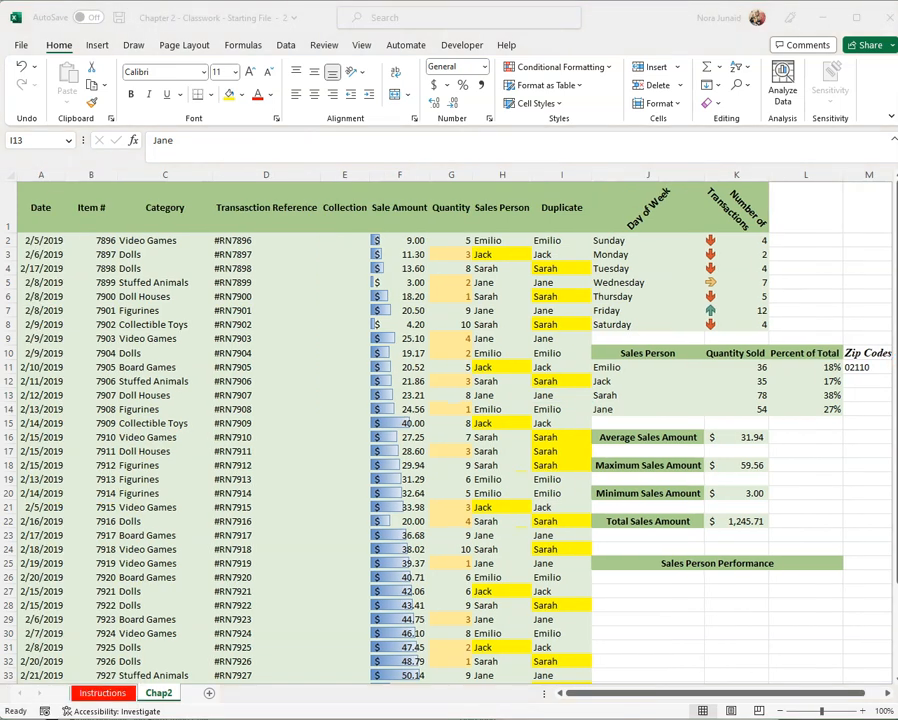
{"action": "left_click", "coordinate": [41, 174]}
{"action": "left_click", "coordinate": [560, 68]}
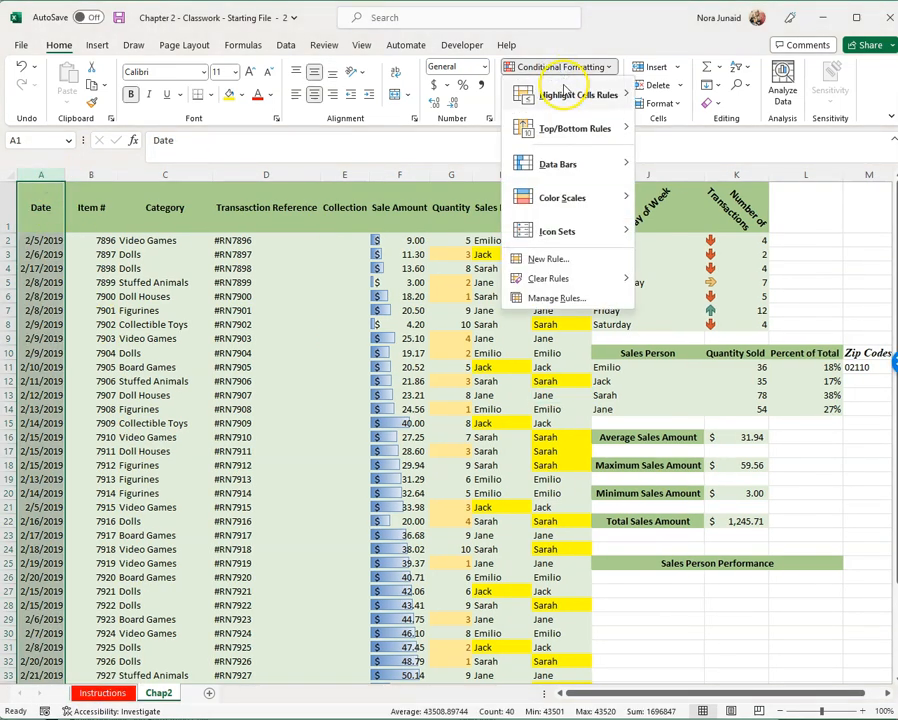
{"action": "mouse_move", "coordinate": [564, 92]}
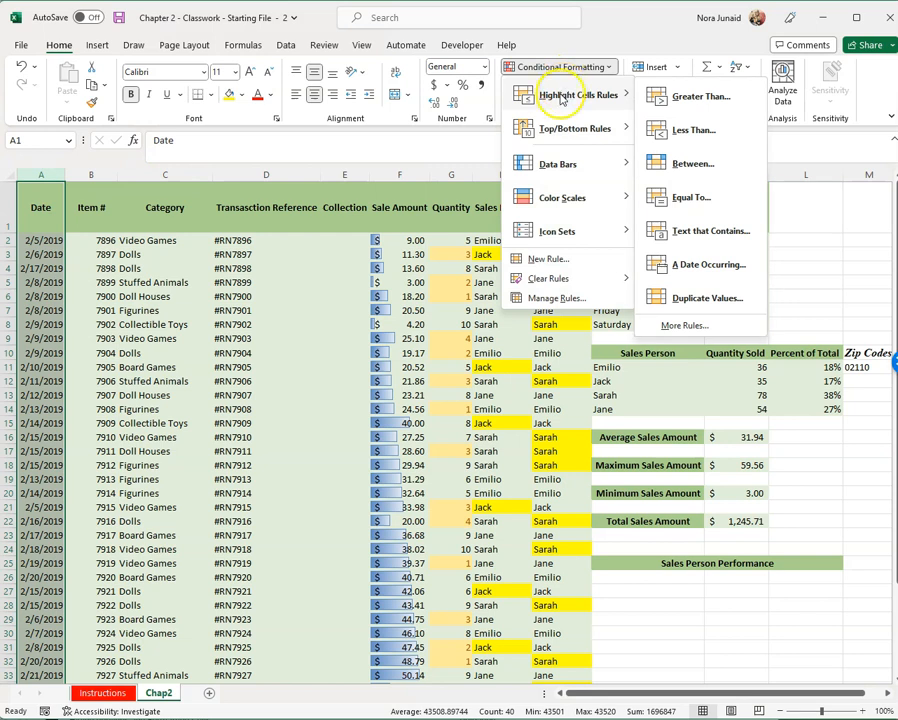
{"action": "left_click", "coordinate": [693, 299]}
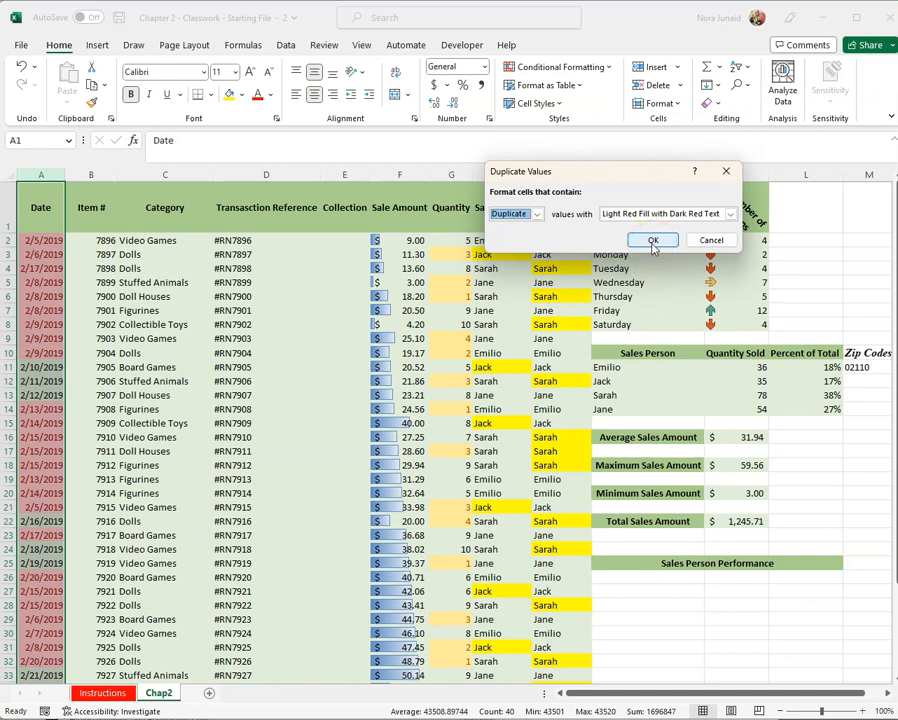
{"action": "left_click", "coordinate": [652, 240]}
{"action": "left_click", "coordinate": [652, 241]}
{"action": "left_click", "coordinate": [258, 310]}
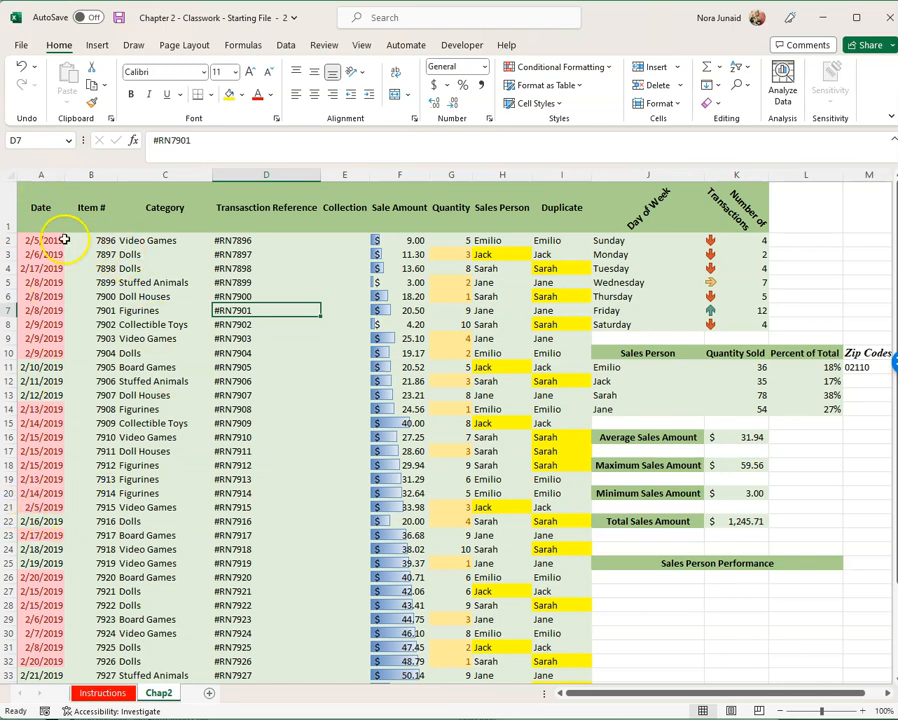
{"action": "scroll", "coordinate": [240, 445], "scroll_direction": "down", "scroll_amount": 3}
{"action": "scroll", "coordinate": [252, 444], "scroll_direction": "up", "scroll_amount": 3}
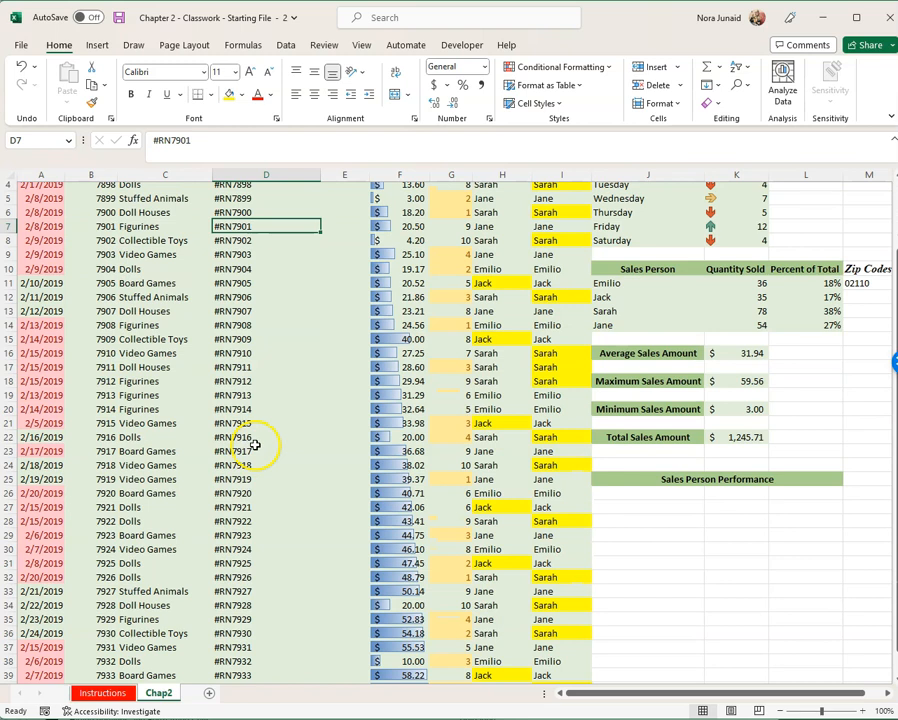
{"action": "scroll", "coordinate": [260, 444], "scroll_direction": "up", "scroll_amount": 1}
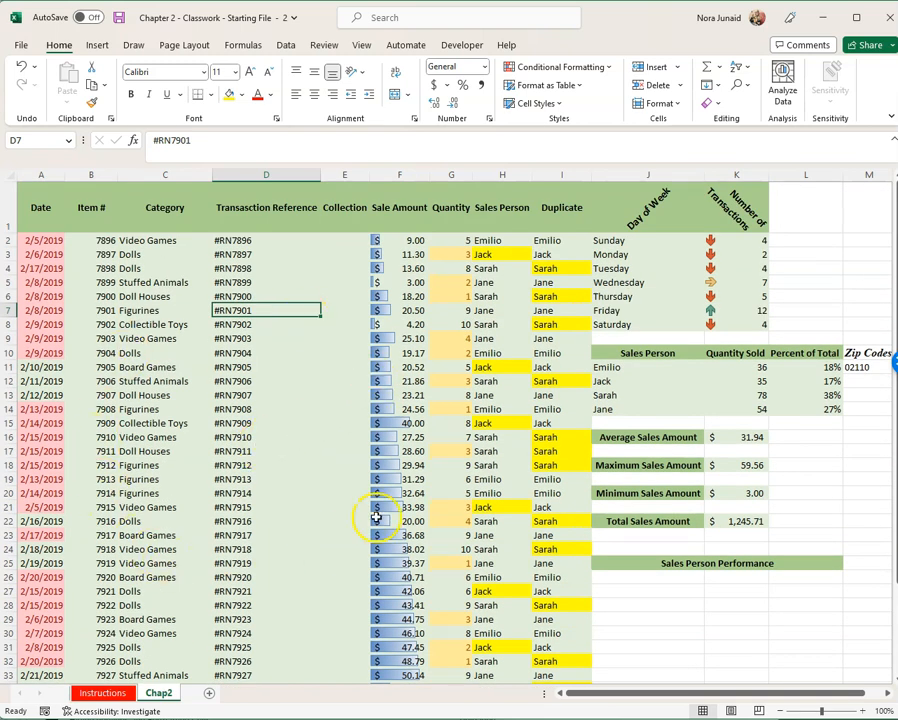